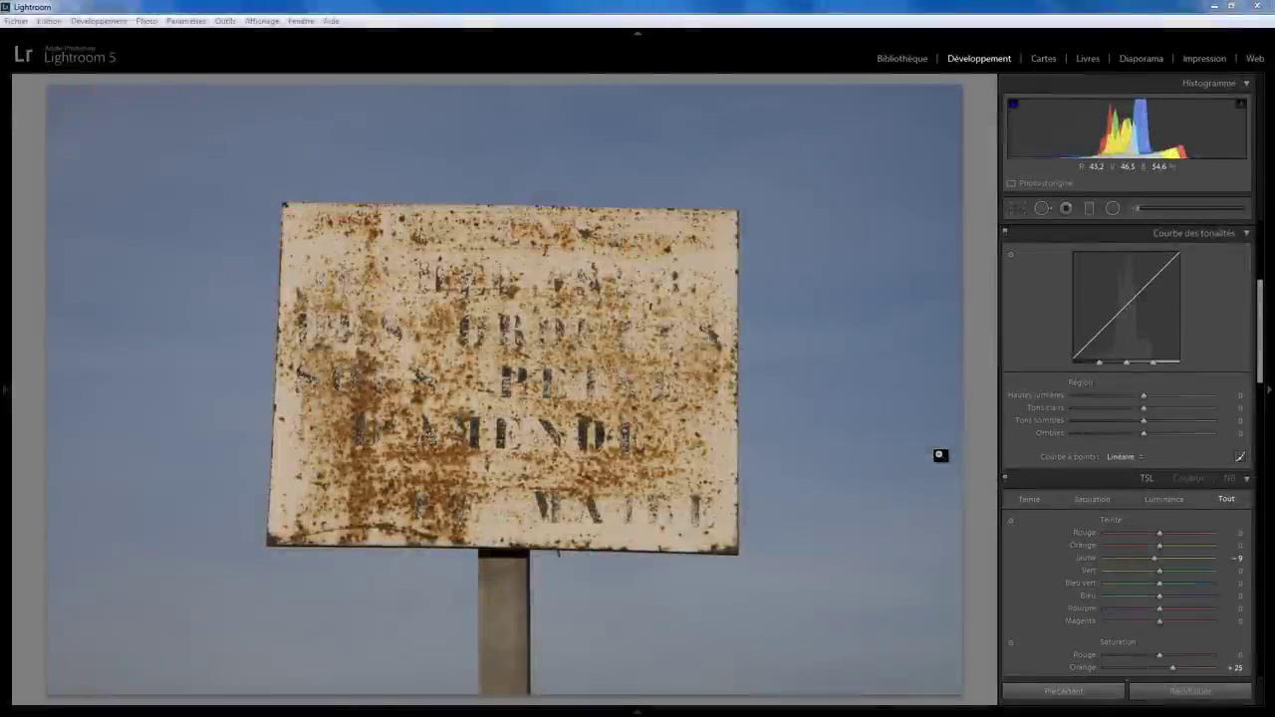
Try moving the tone curve's highlights region split, then reset it to default
{"action": "left_click", "coordinate": [1268, 266]}
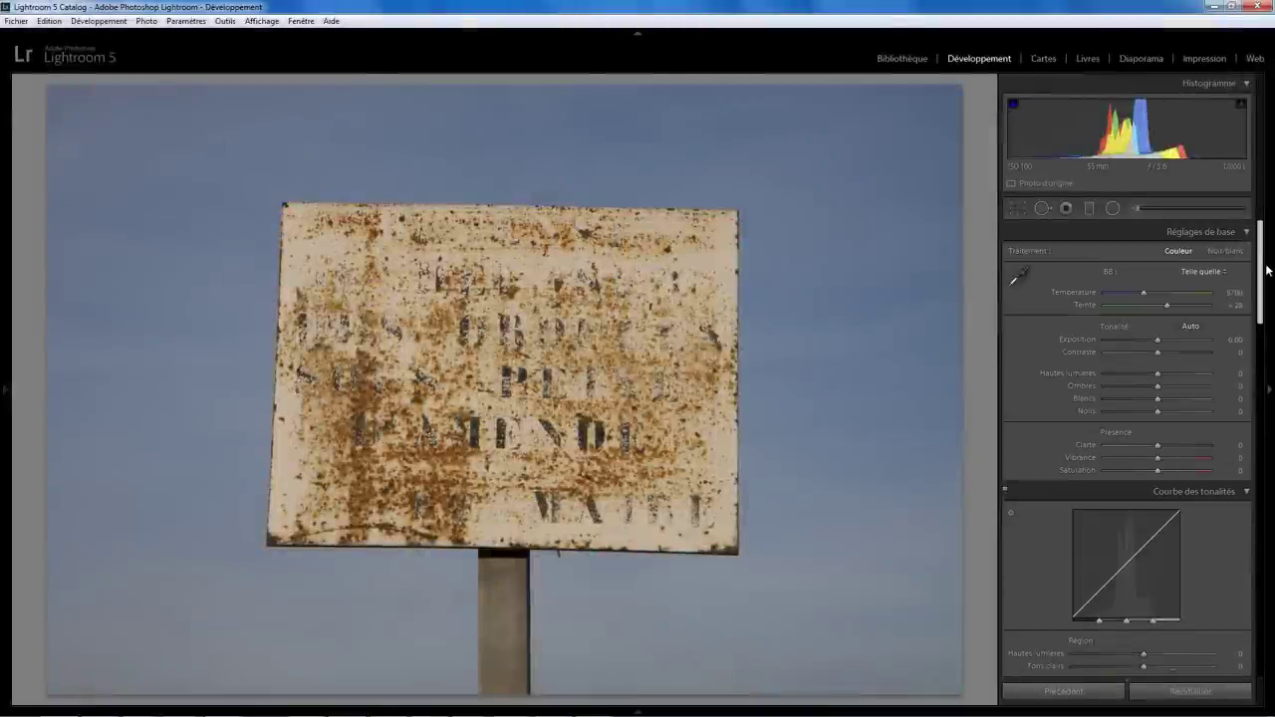
{"action": "left_click_drag", "start_coordinate": [1268, 266], "coordinate": [1267, 350]}
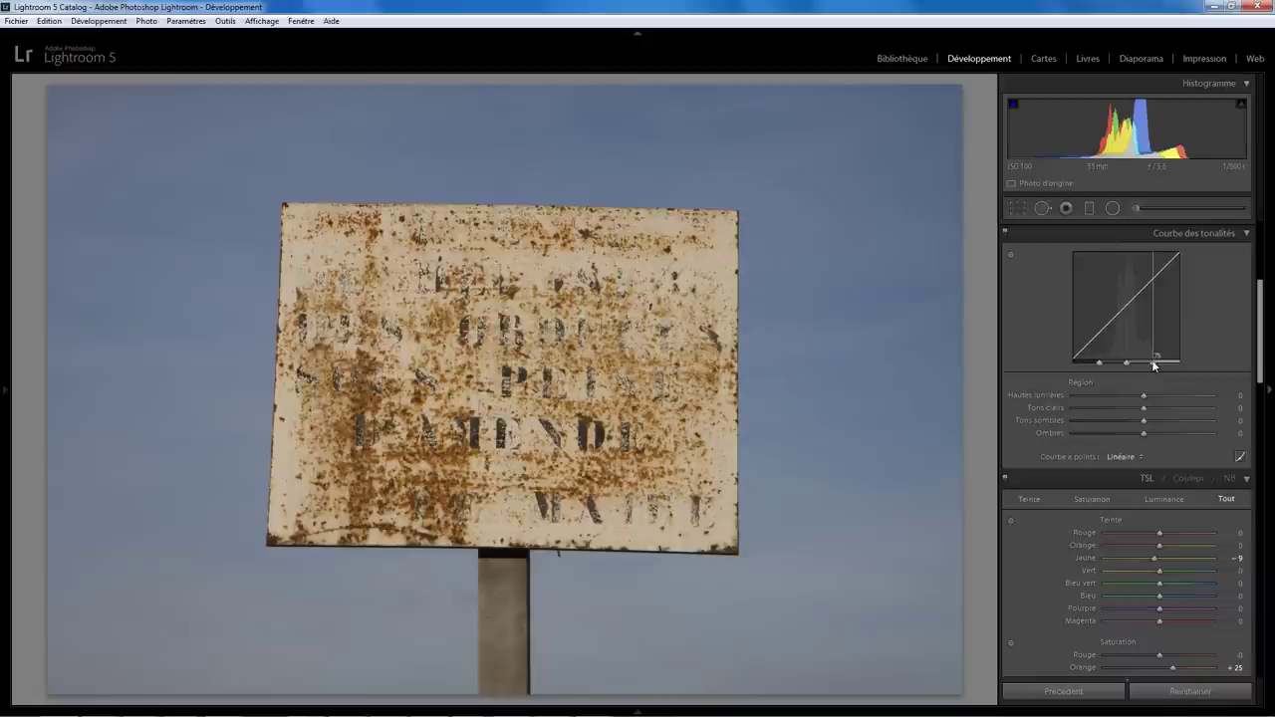
{"action": "left_click_drag", "start_coordinate": [1152, 365], "coordinate": [1143, 367]}
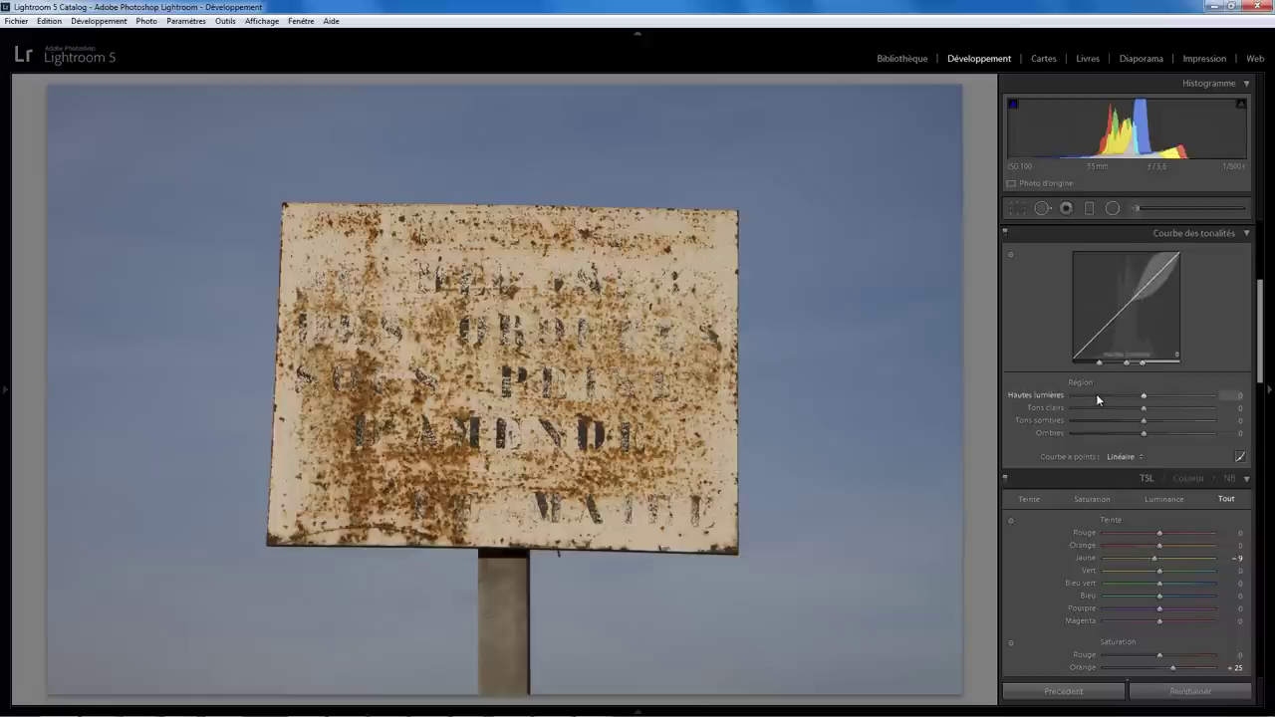
{"action": "left_click_drag", "start_coordinate": [1143, 365], "coordinate": [1170, 358]}
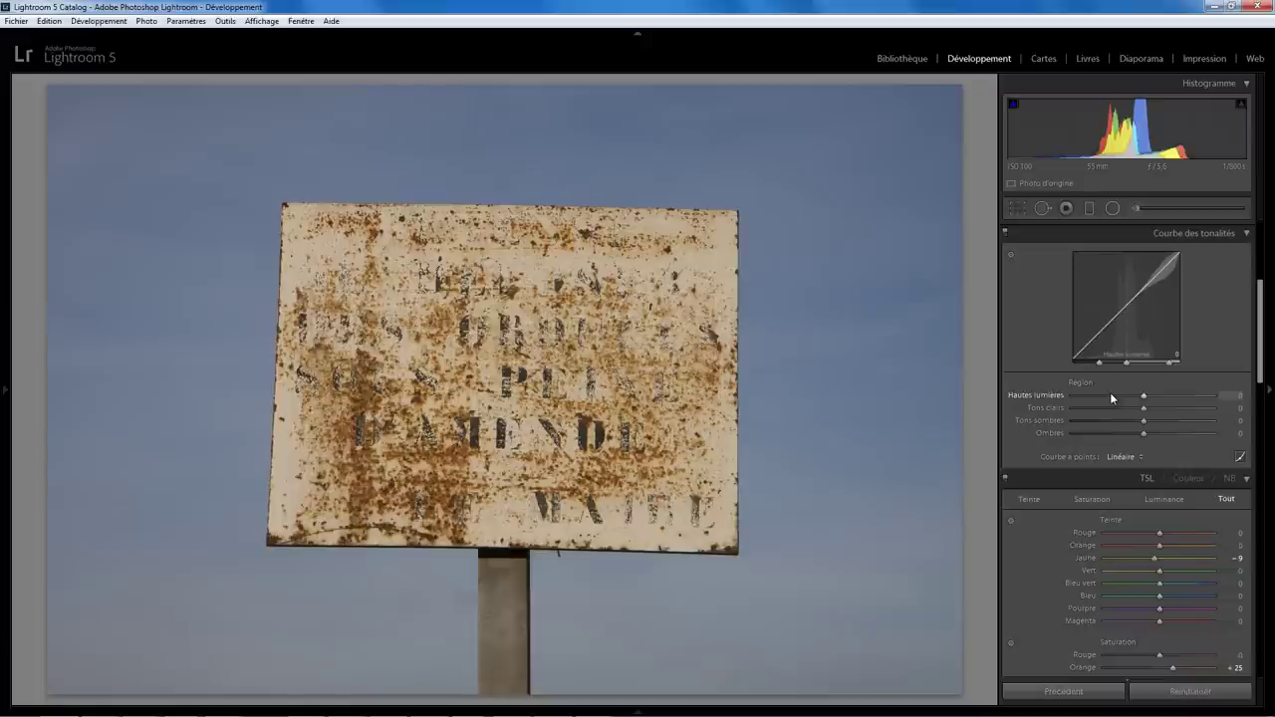
{"action": "double_click", "coordinate": [1168, 364]}
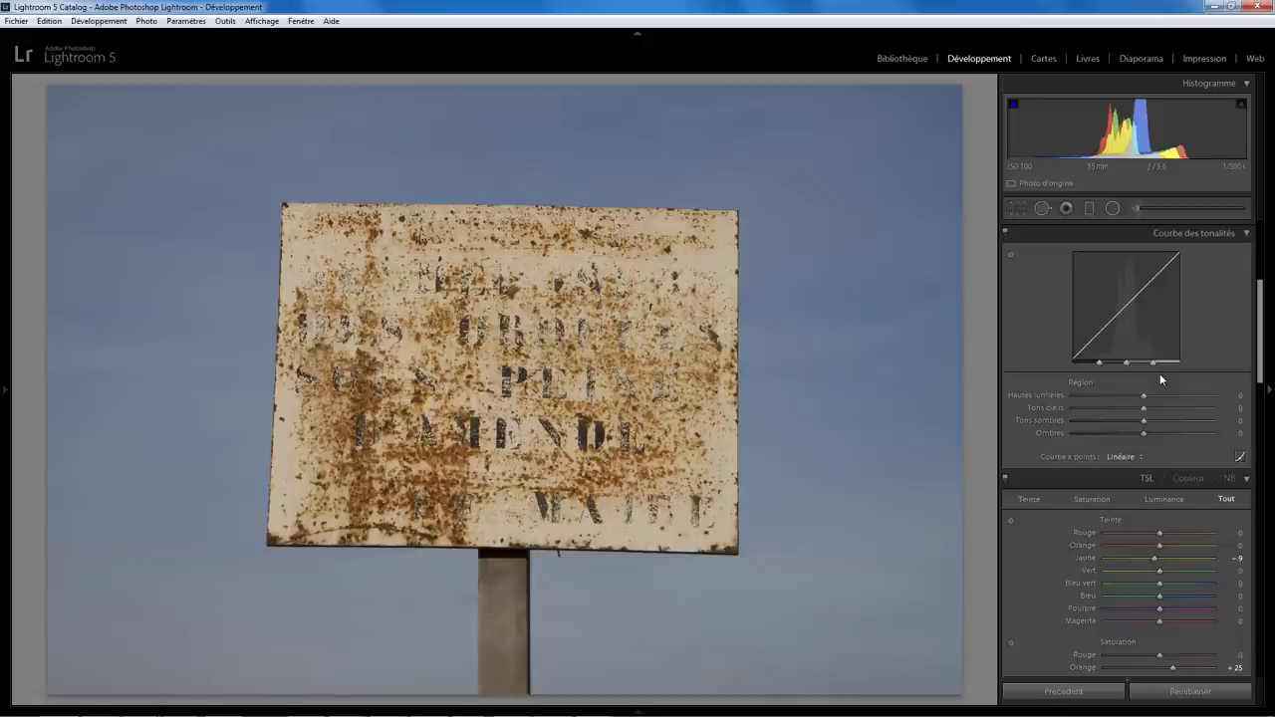
Apply the Contraste fort point curve with Highlights +57, Shadows -71 and the highlights split moved left
{"action": "left_click", "coordinate": [1122, 456]}
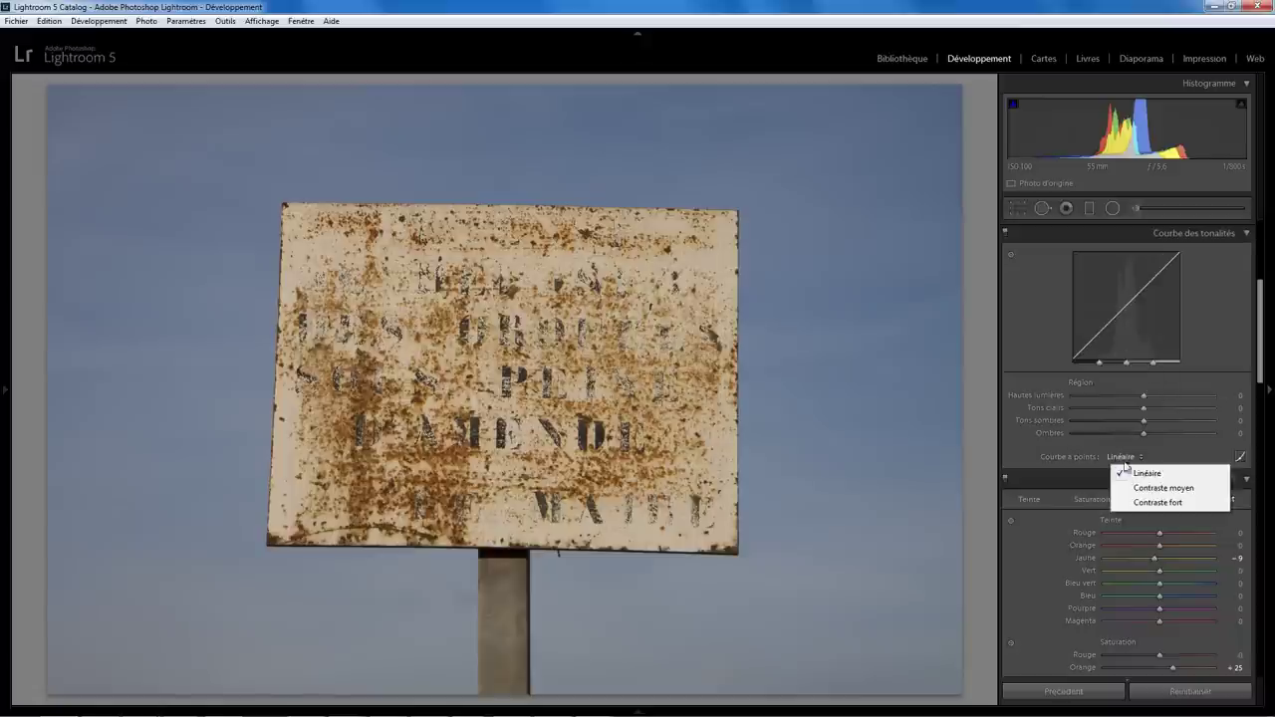
{"action": "left_click", "coordinate": [1148, 503]}
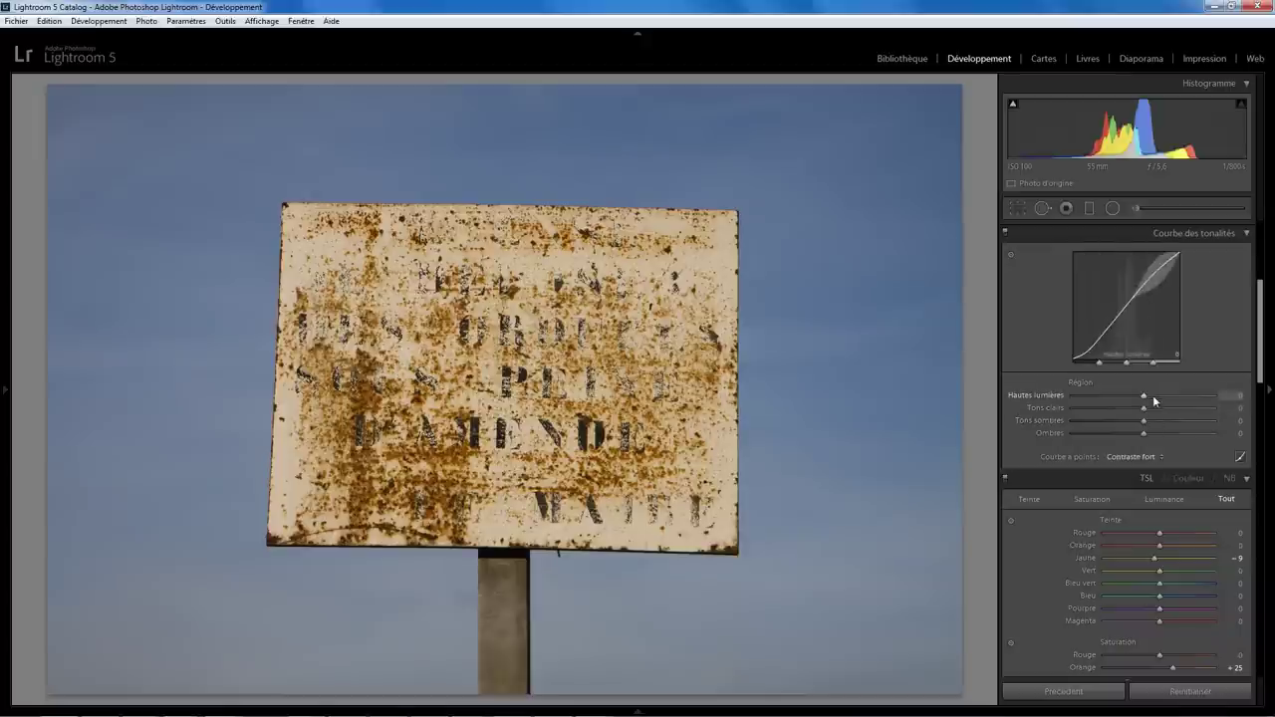
{"action": "left_click_drag", "start_coordinate": [1142, 394], "coordinate": [1182, 397]}
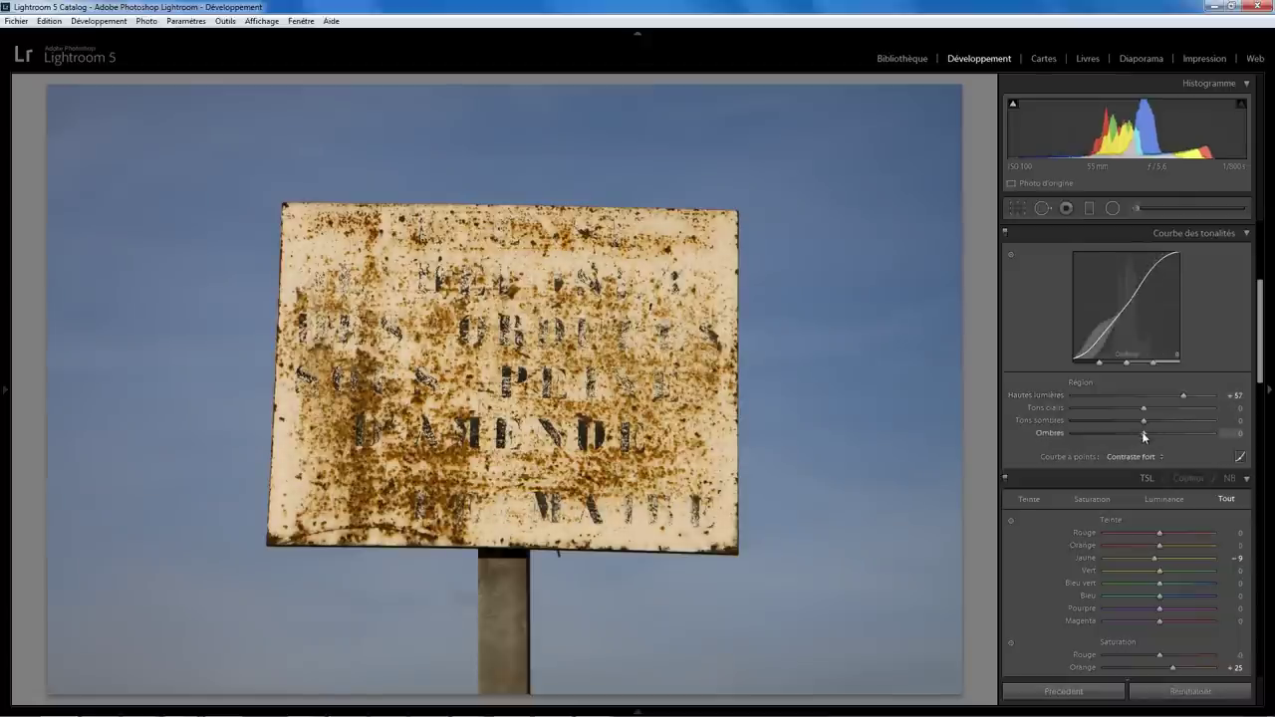
{"action": "left_click_drag", "start_coordinate": [1143, 433], "coordinate": [1092, 432]}
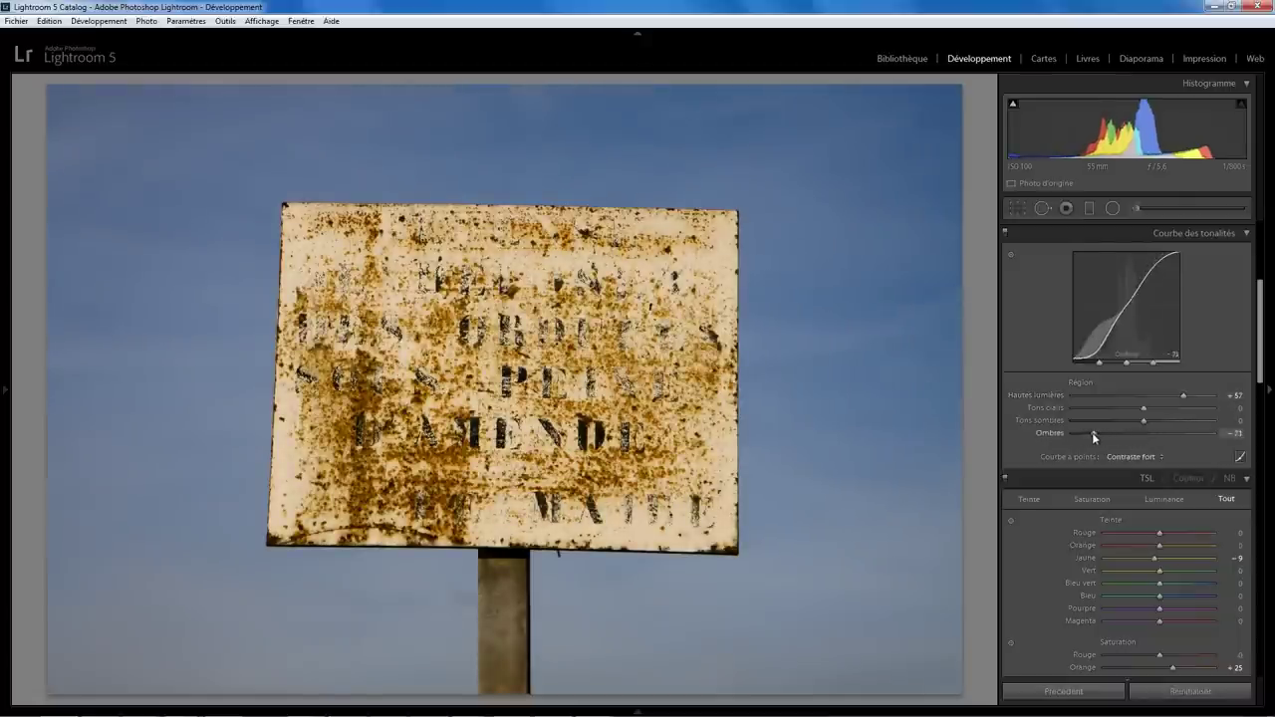
{"action": "left_click_drag", "start_coordinate": [1153, 364], "coordinate": [1138, 364]}
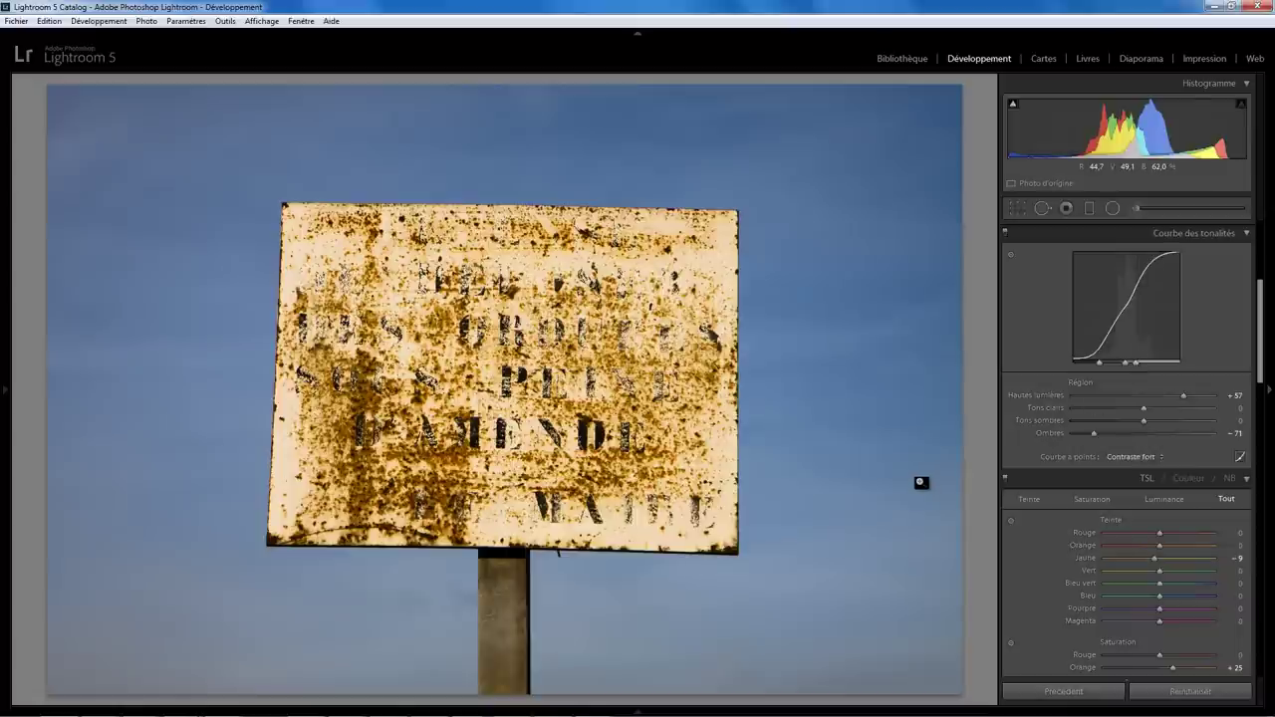
Reset the curve to linear, then drag on the sign to set Lights +41 and Shadows -85
{"action": "right_click", "coordinate": [1129, 311]}
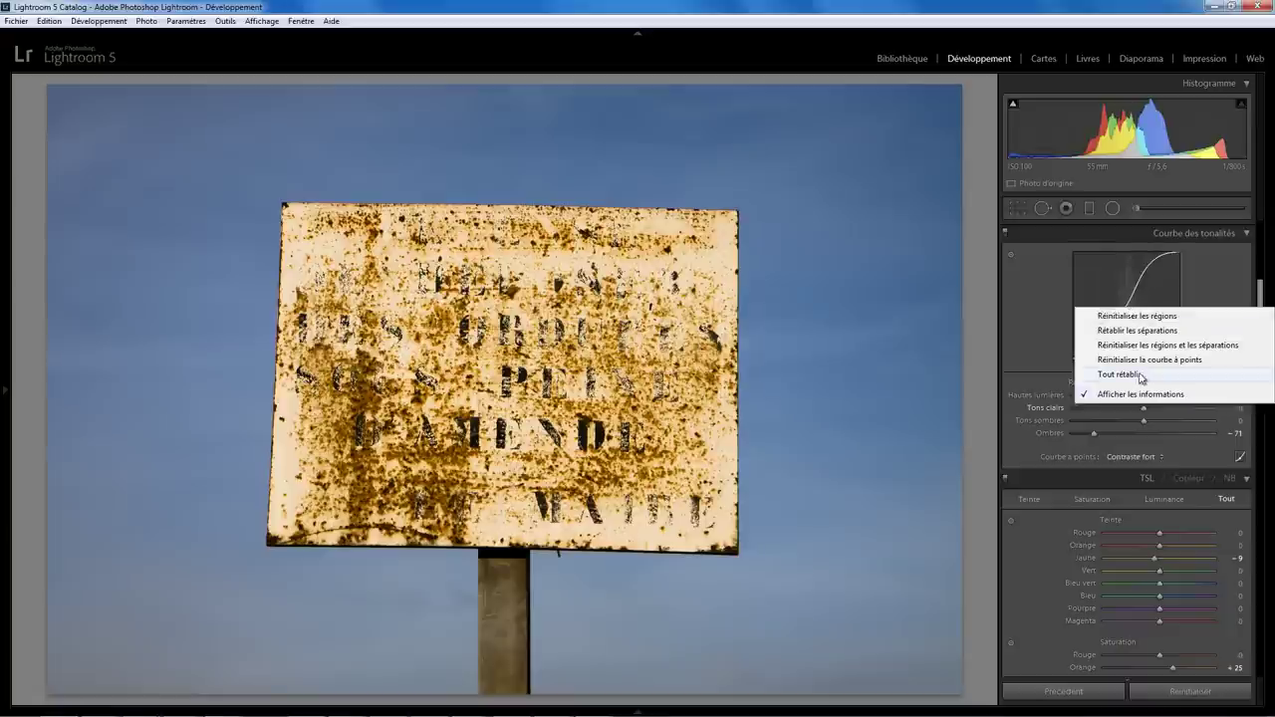
{"action": "left_click", "coordinate": [1134, 374]}
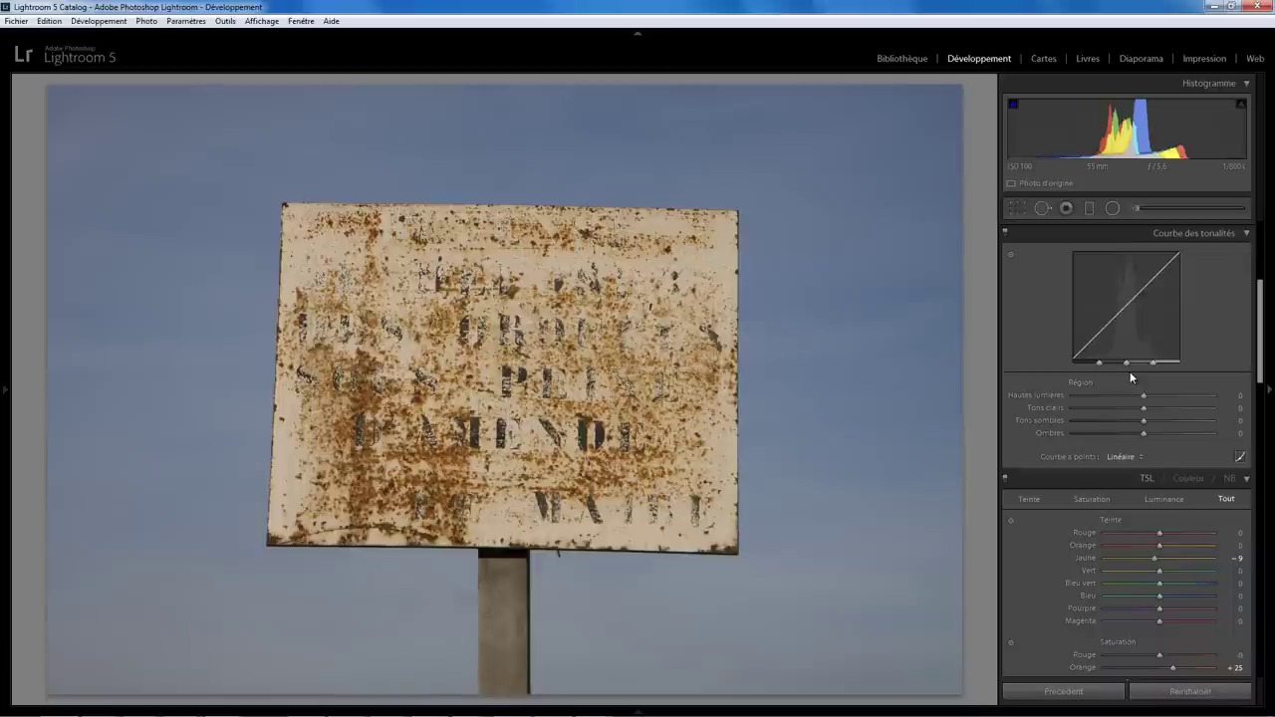
{"action": "left_click", "coordinate": [1010, 254]}
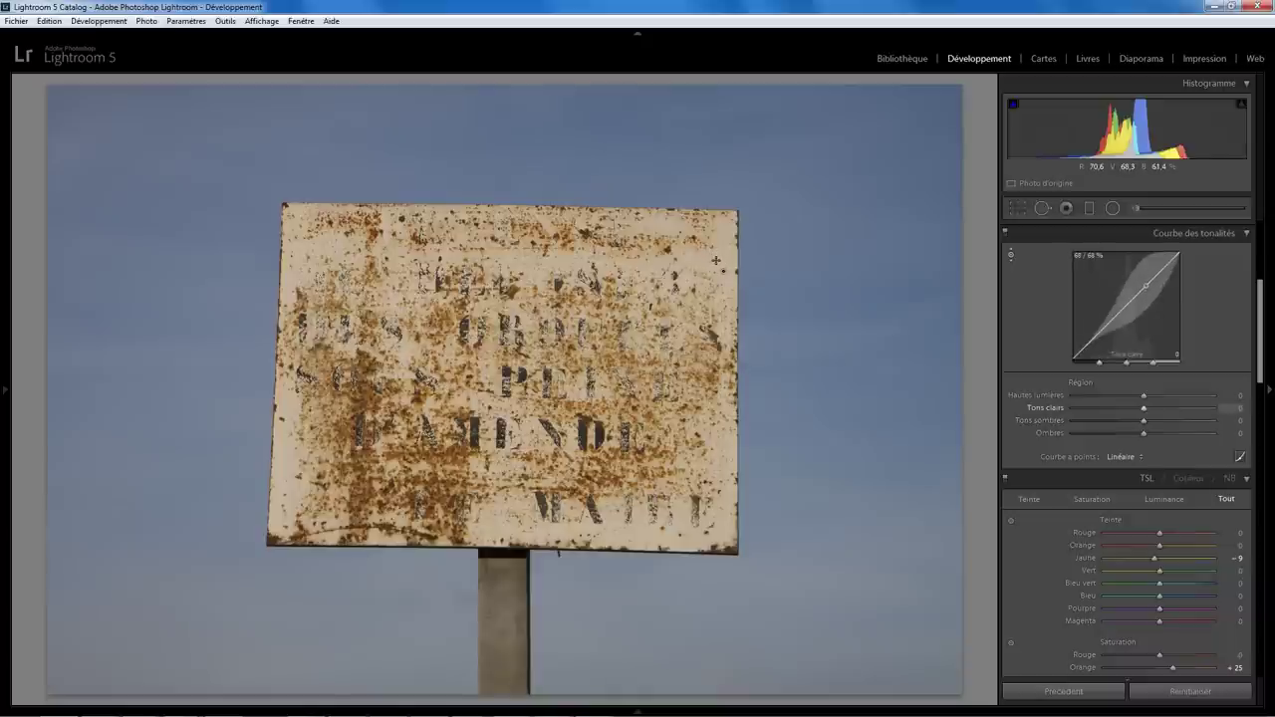
{"action": "left_click_drag", "start_coordinate": [715, 260], "coordinate": [713, 248]}
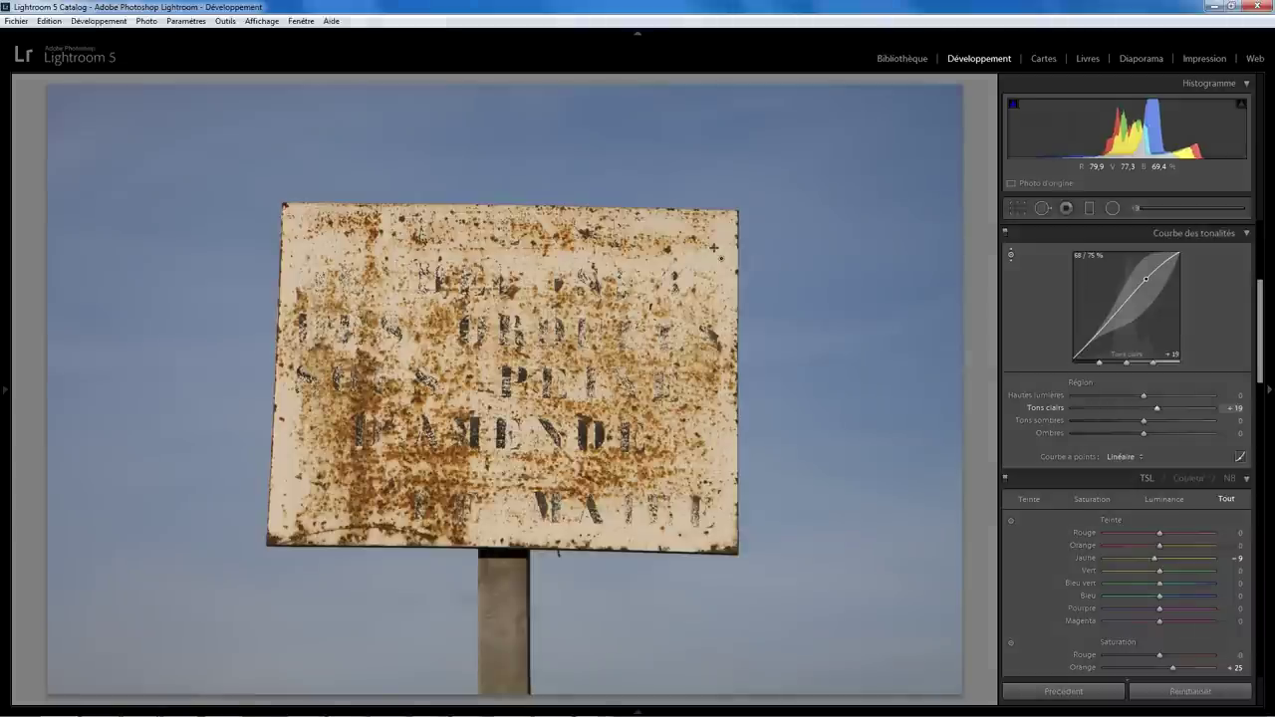
{"action": "left_click_drag", "start_coordinate": [713, 248], "coordinate": [712, 233]}
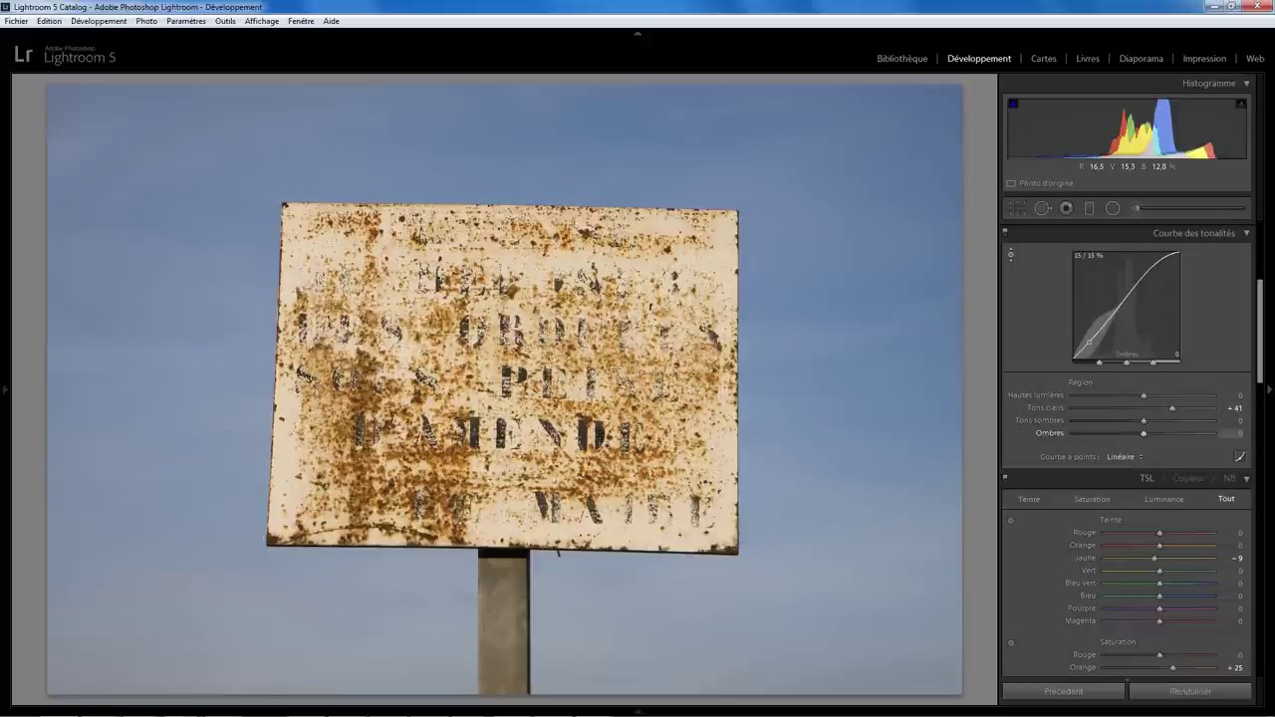
{"action": "left_click_drag", "start_coordinate": [604, 438], "coordinate": [599, 496]}
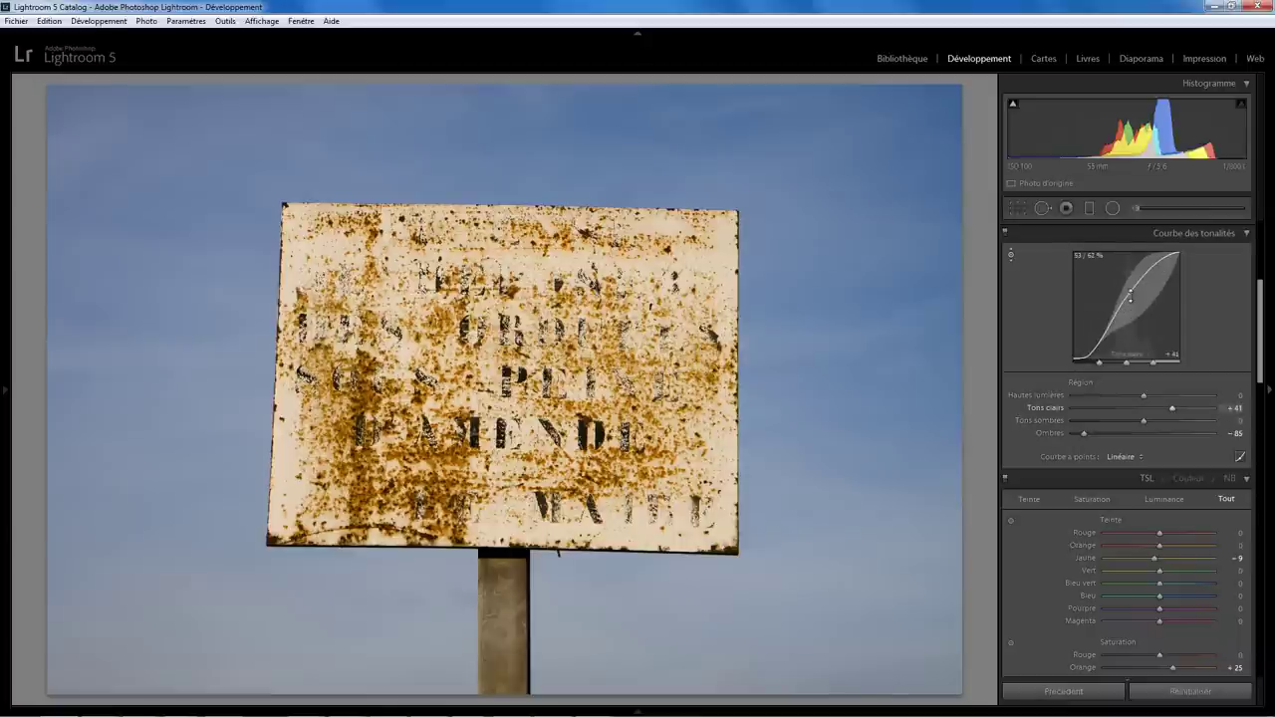
Reset the tone curve to linear and switch to point-curve editing
{"action": "right_click", "coordinate": [1116, 295]}
{"action": "left_click", "coordinate": [1122, 358]}
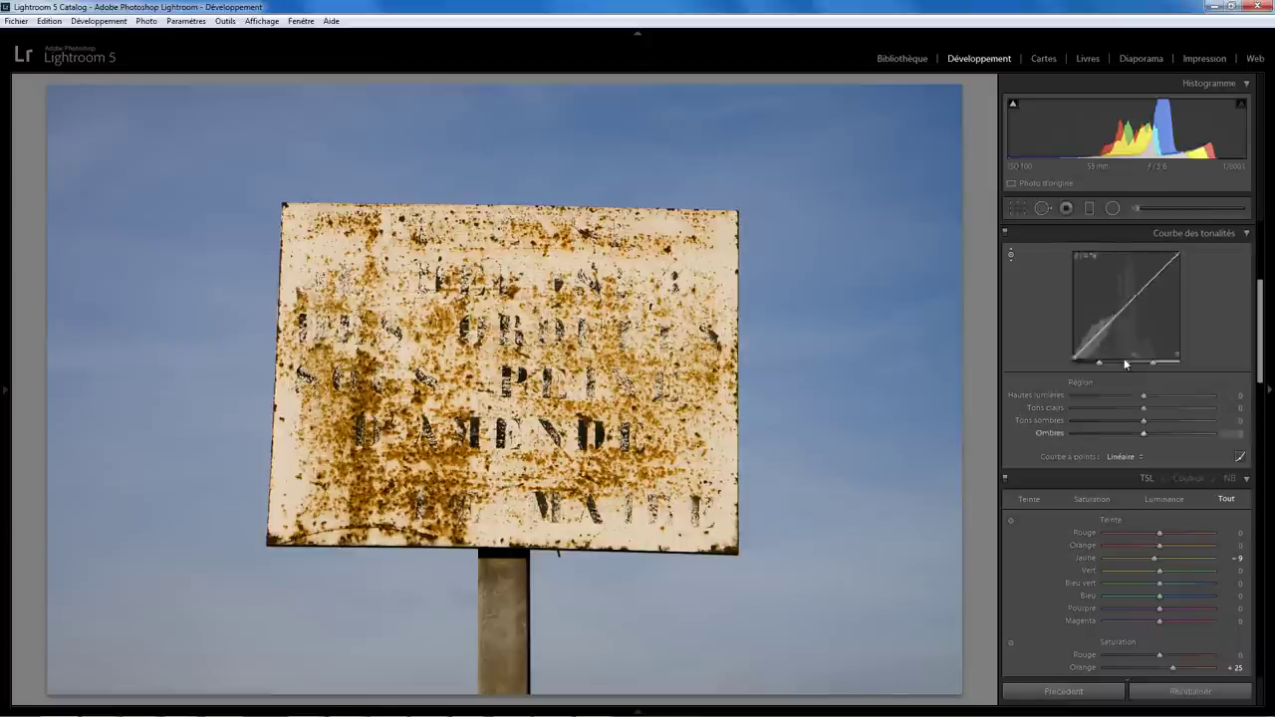
{"action": "left_click", "coordinate": [1241, 458]}
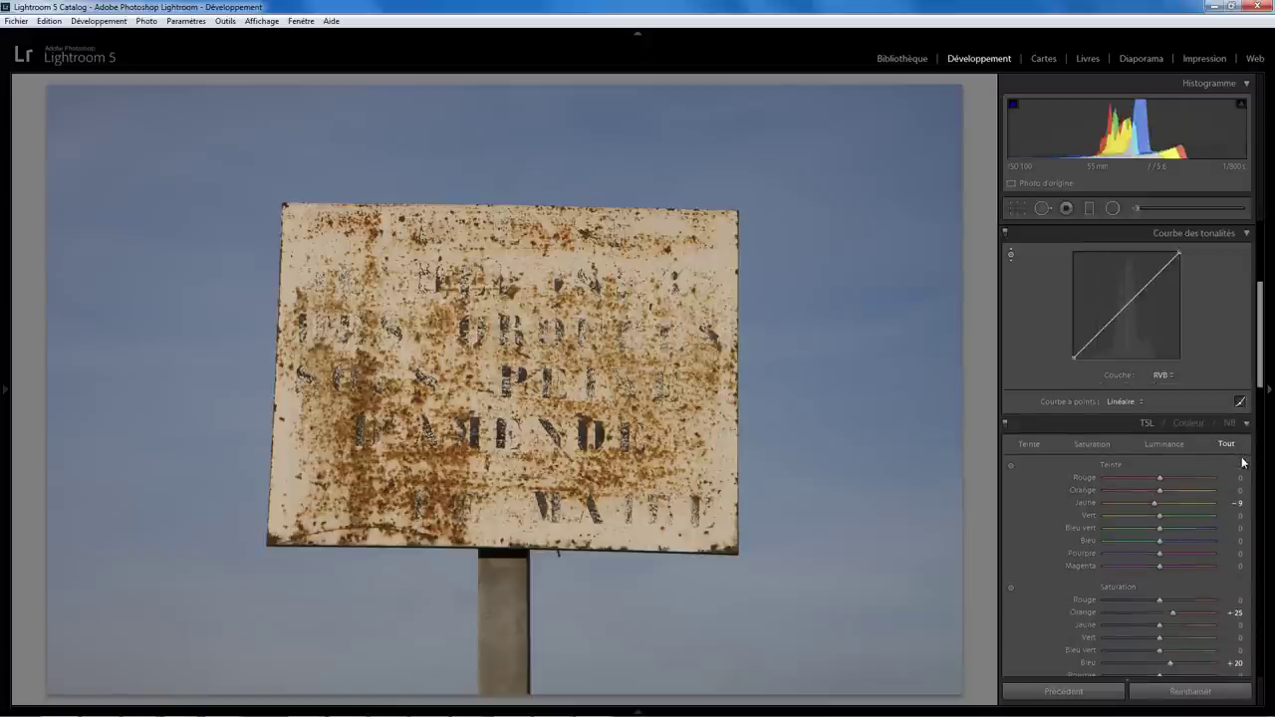
On the RVB channel, add a lowered shadow point and a raised highlight point
{"action": "left_click", "coordinate": [1162, 377]}
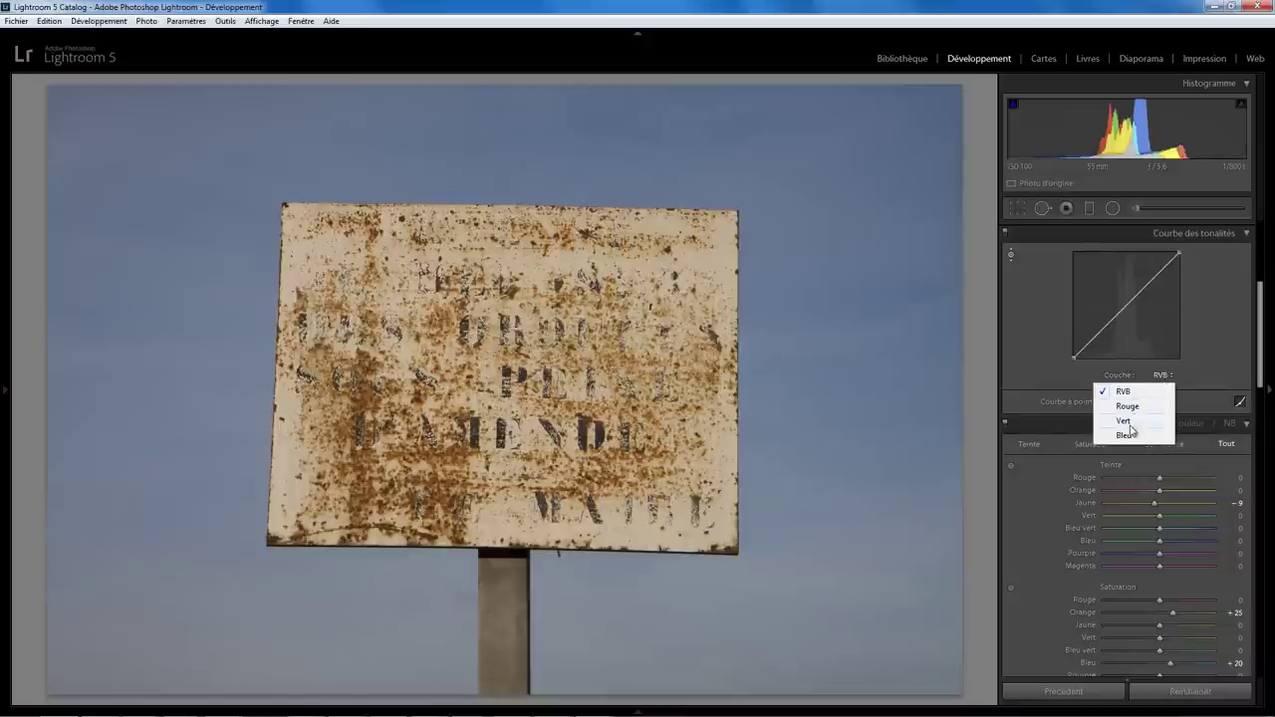
{"action": "left_click", "coordinate": [1130, 393]}
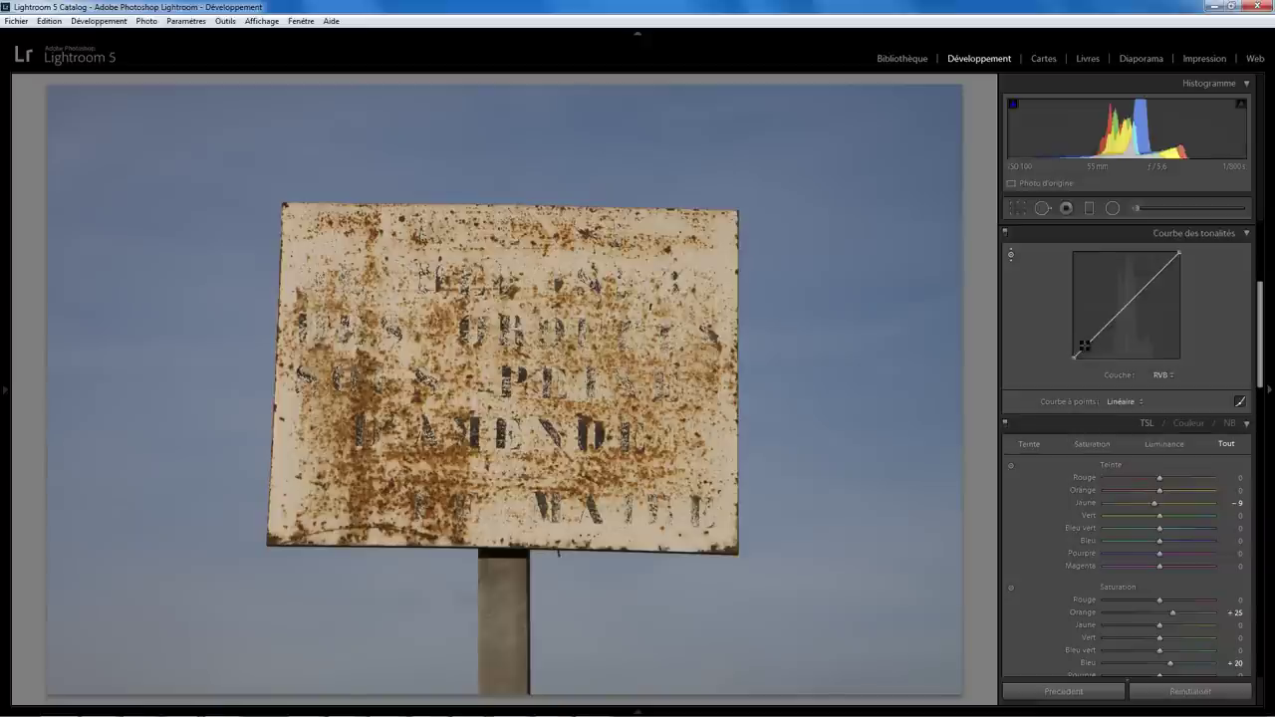
{"action": "left_click", "coordinate": [1085, 345]}
{"action": "left_click_drag", "start_coordinate": [1085, 345], "coordinate": [1090, 355]}
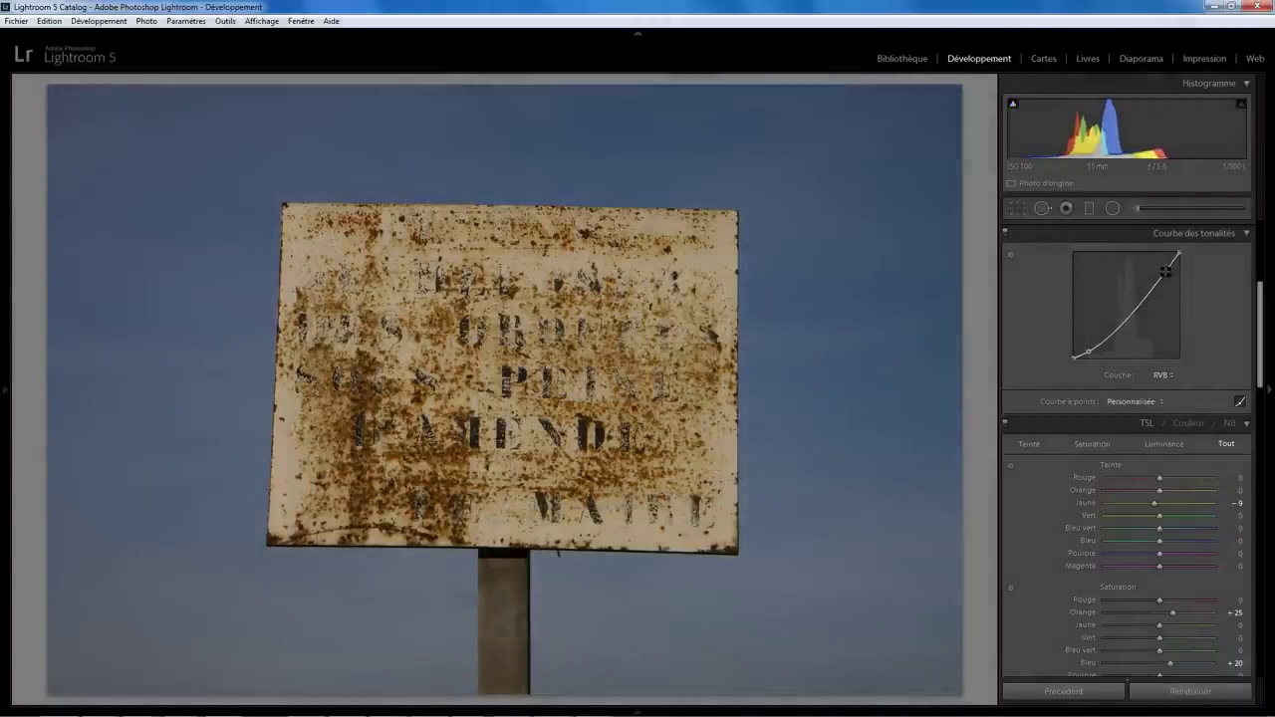
{"action": "left_click_drag", "start_coordinate": [1166, 273], "coordinate": [1164, 255]}
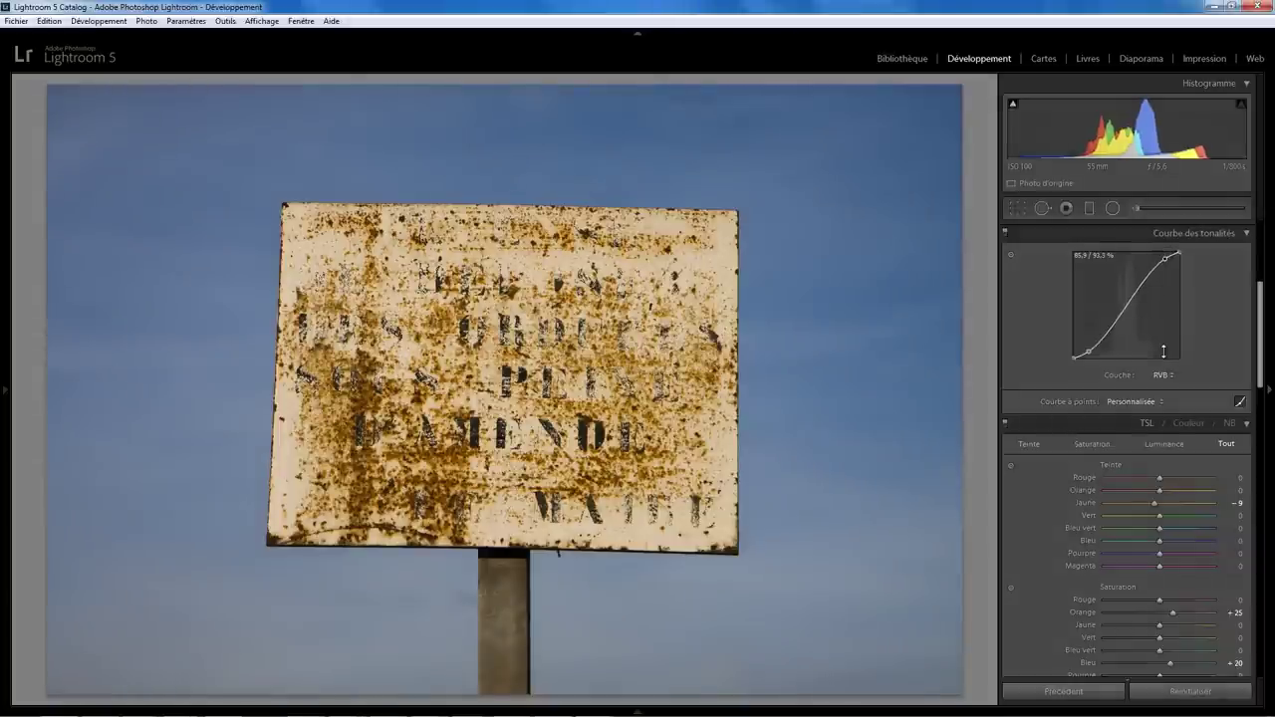
On the Rouge channel, add a point and bend the red curve down to cool the sky
{"action": "left_click", "coordinate": [1155, 378]}
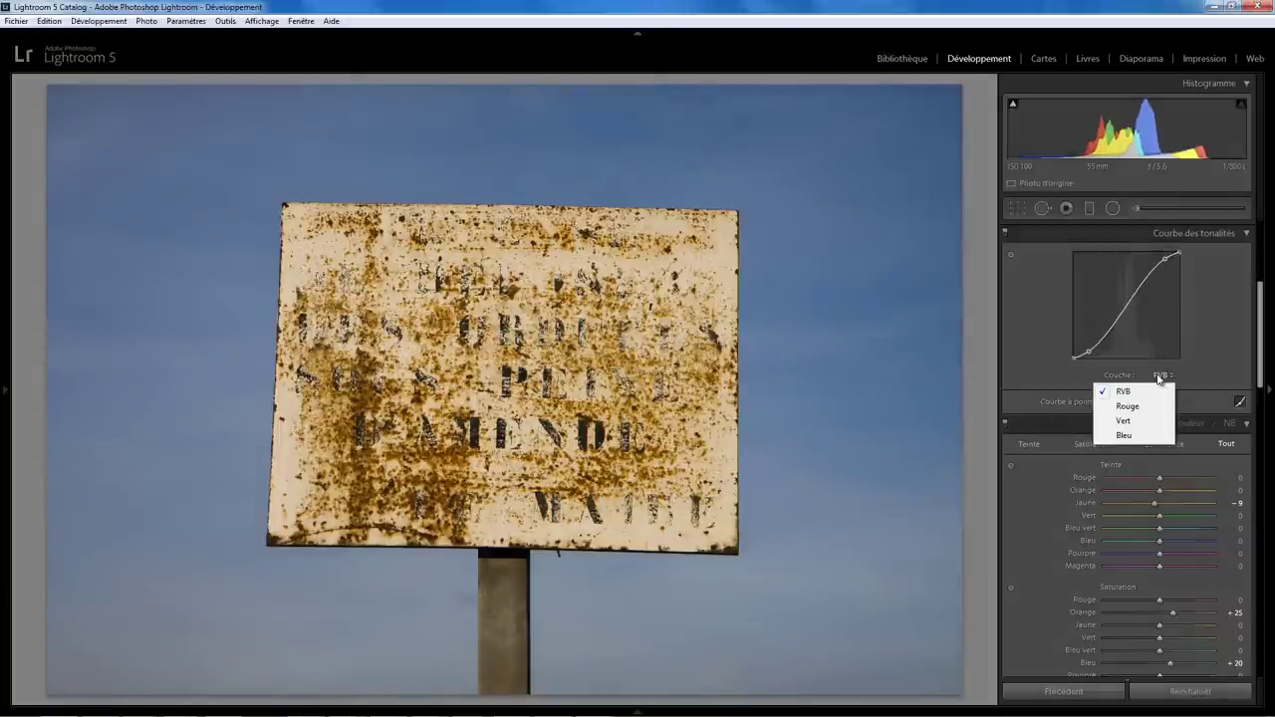
{"action": "left_click", "coordinate": [1128, 407]}
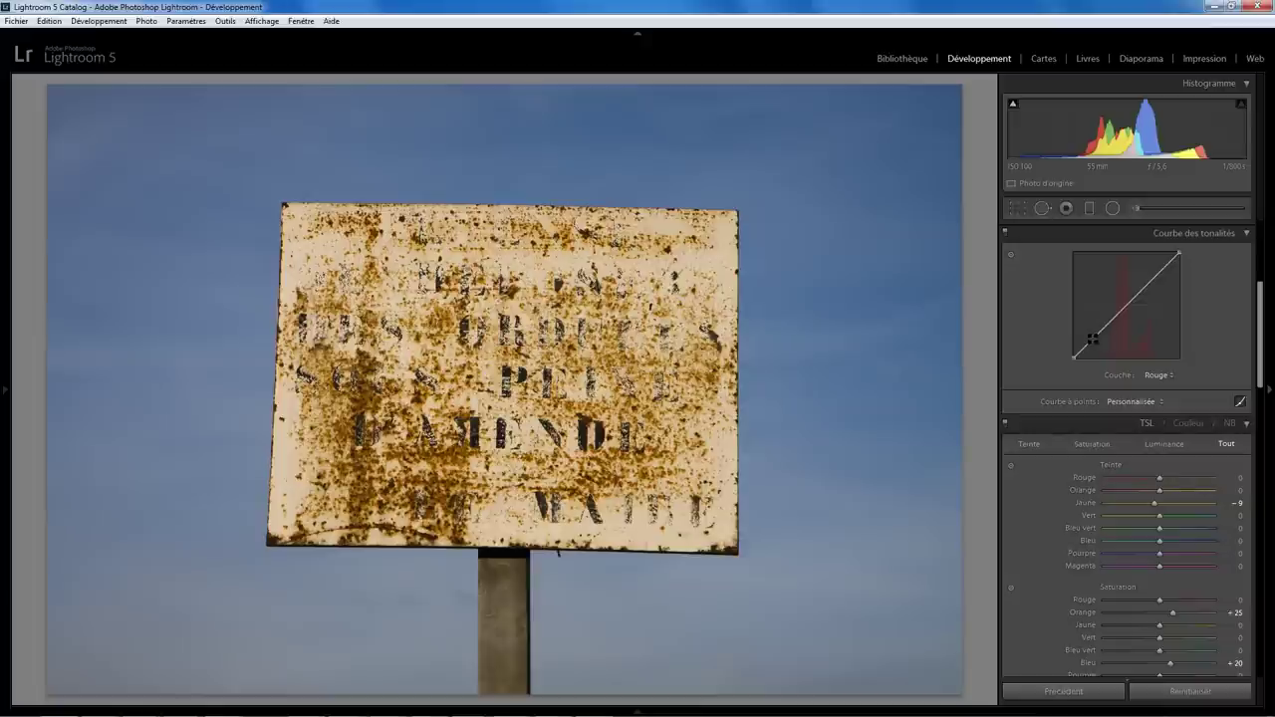
{"action": "left_click", "coordinate": [1093, 339]}
{"action": "left_click_drag", "start_coordinate": [1092, 338], "coordinate": [1091, 329]}
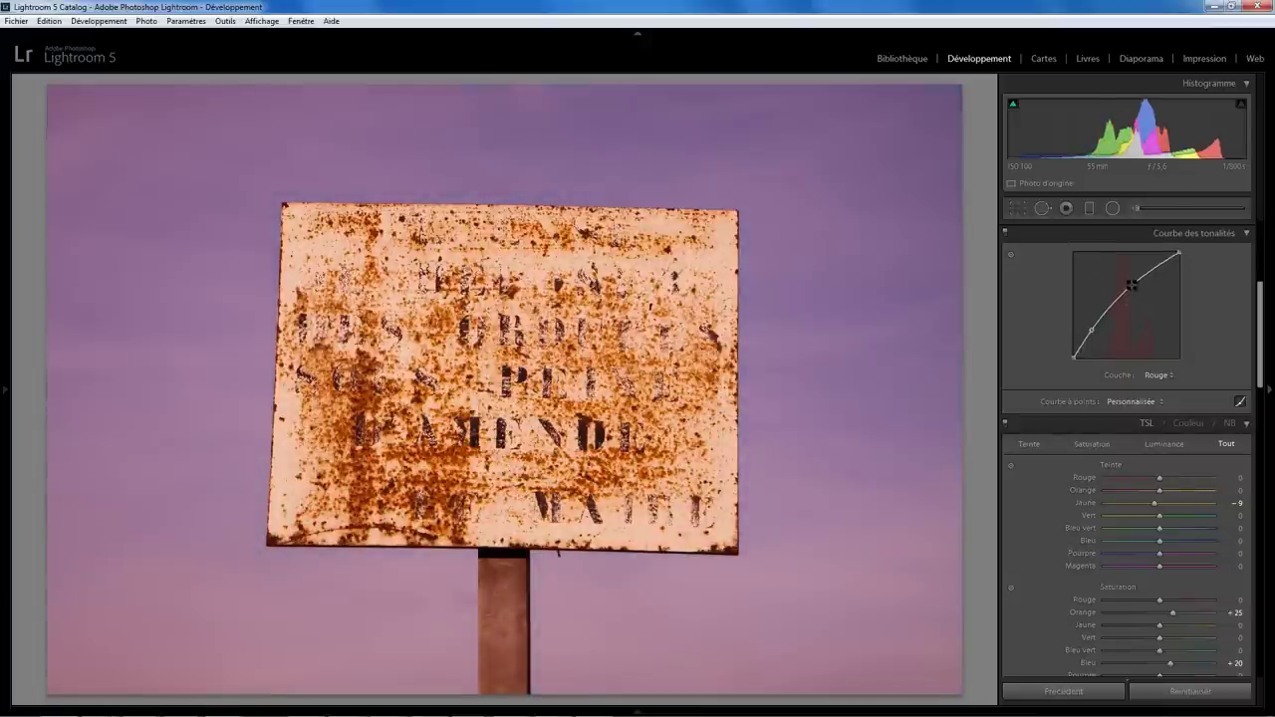
{"action": "left_click_drag", "start_coordinate": [1138, 283], "coordinate": [1132, 316]}
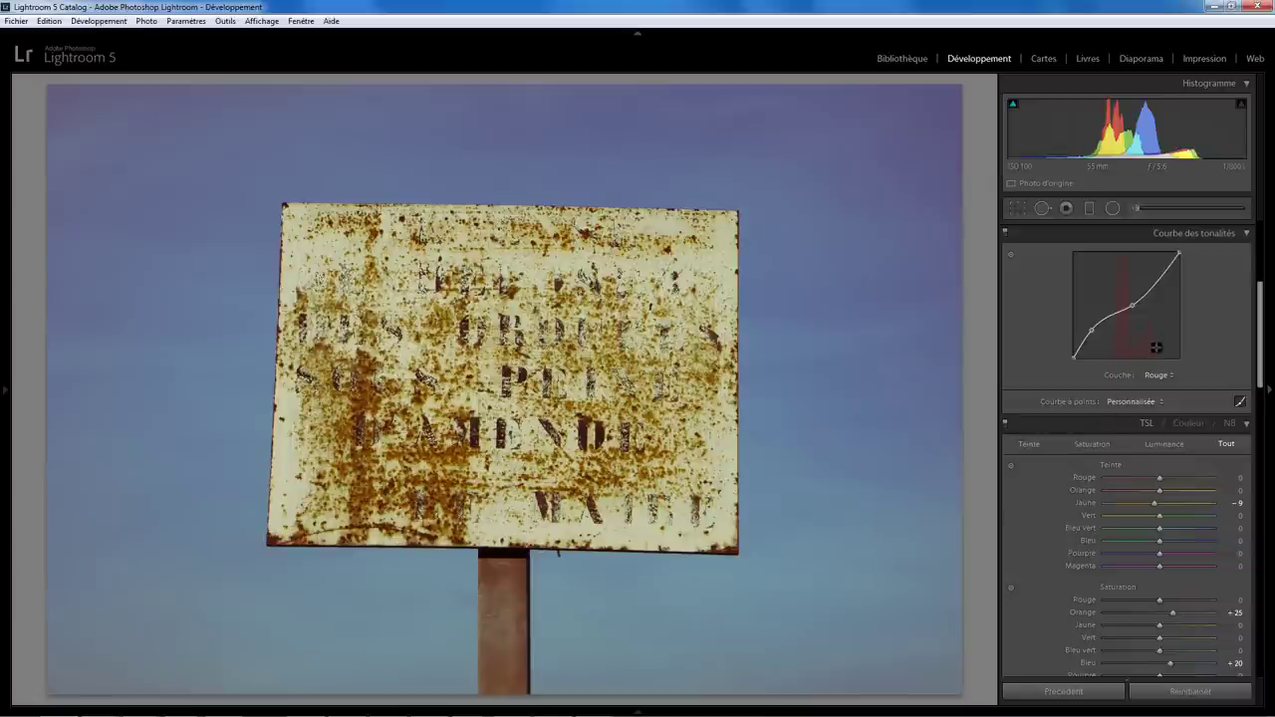
Switch the curve to region mode, reset it to linear, and advance to the orange negative scan
{"action": "right_click", "coordinate": [1117, 292]}
{"action": "left_click", "coordinate": [1239, 402]}
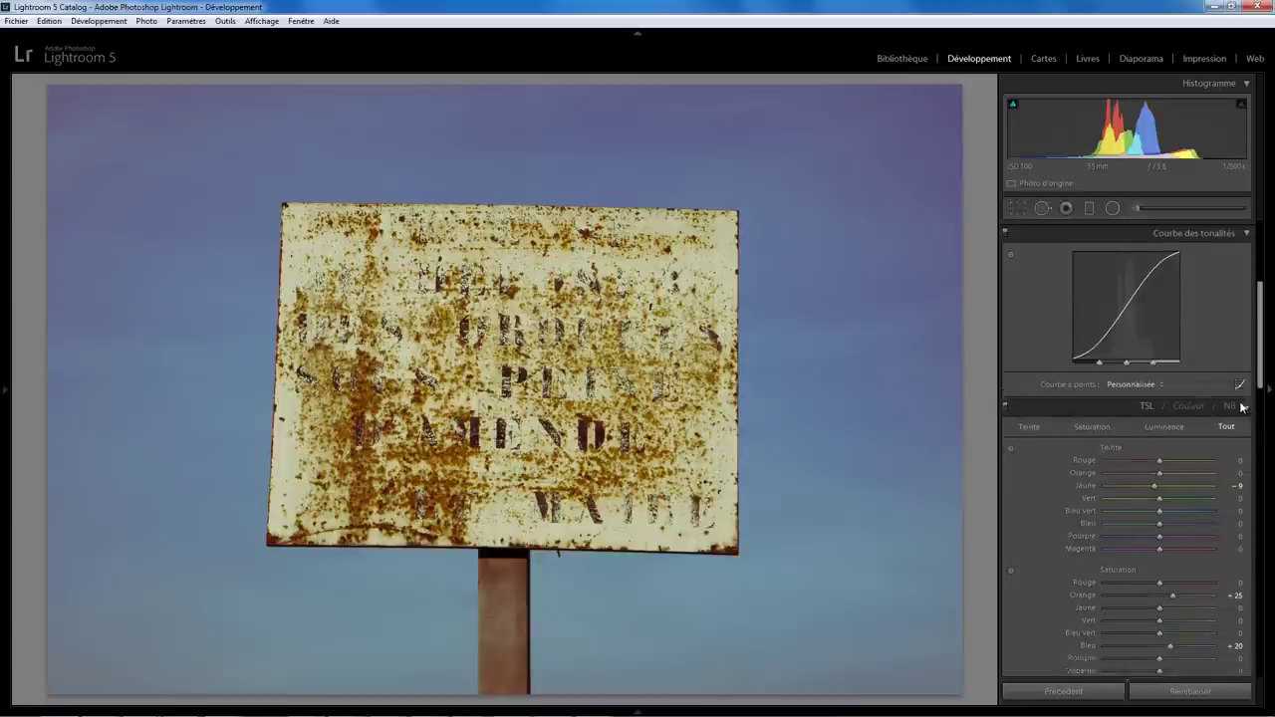
{"action": "right_click", "coordinate": [1117, 293]}
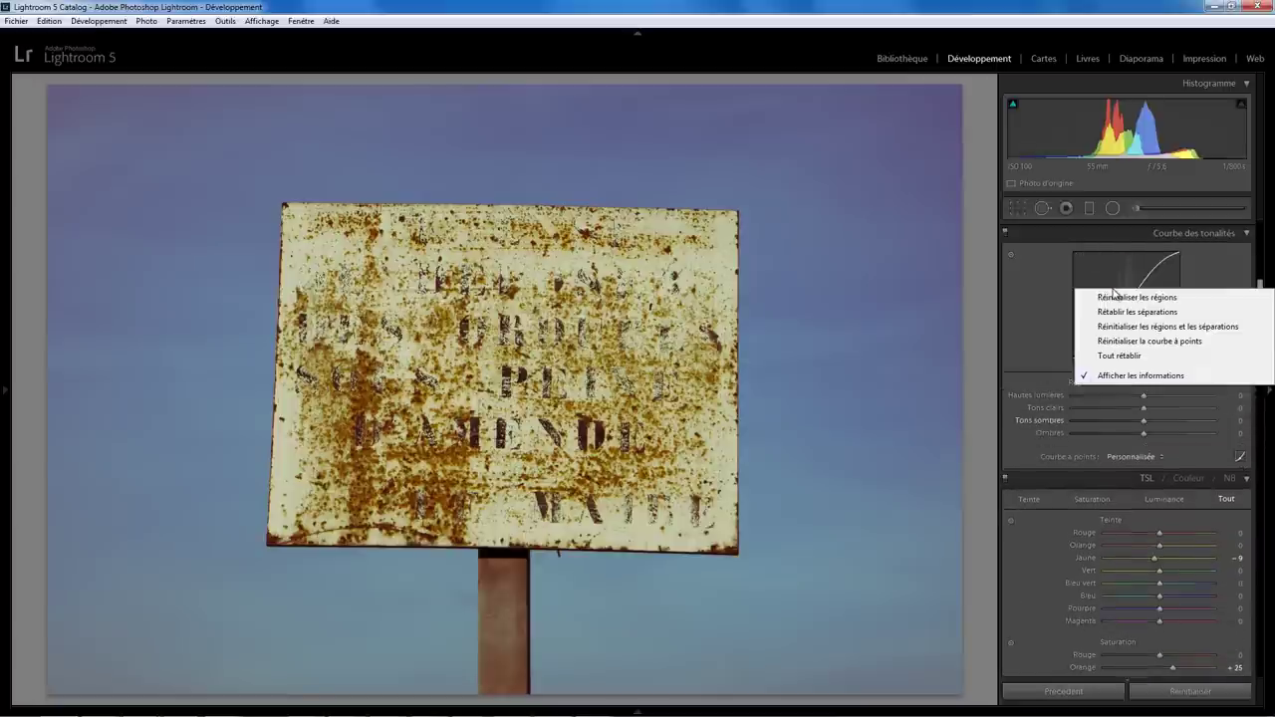
{"action": "left_click", "coordinate": [1125, 355]}
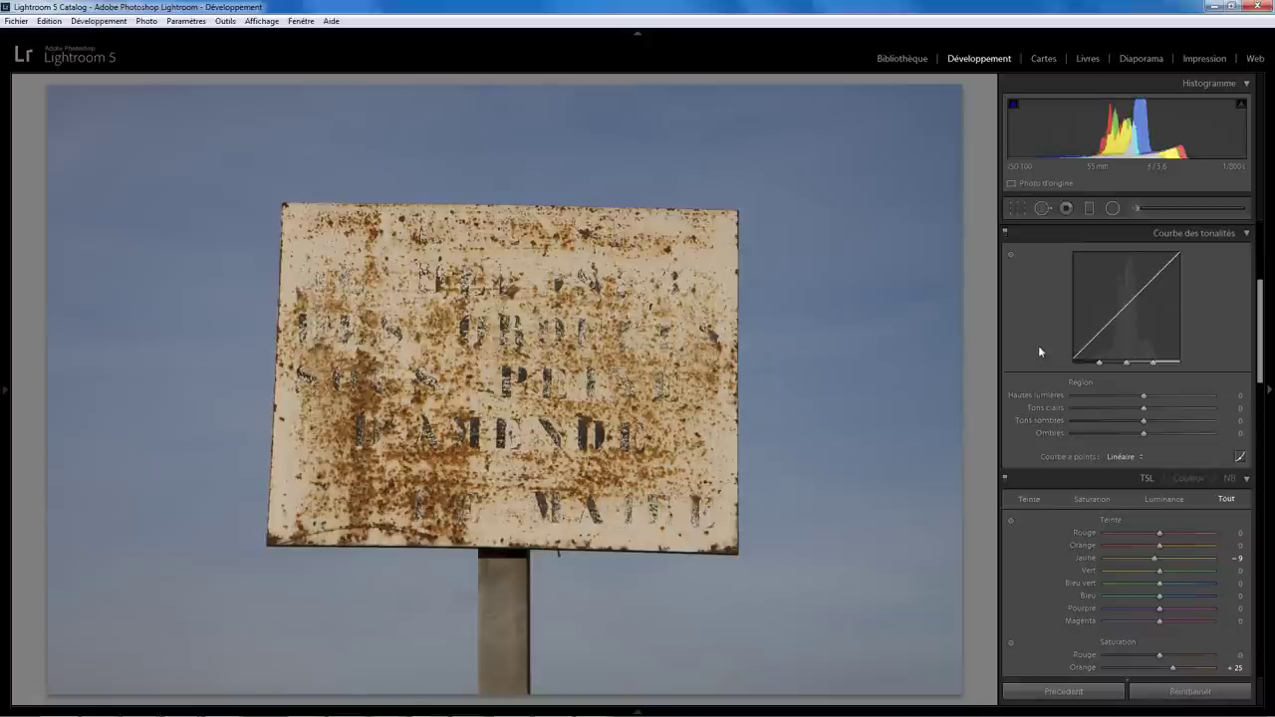
{"action": "key", "text": "ctrl+z"}
{"action": "key", "text": "ctrl+y"}
{"action": "key", "text": "Right"}
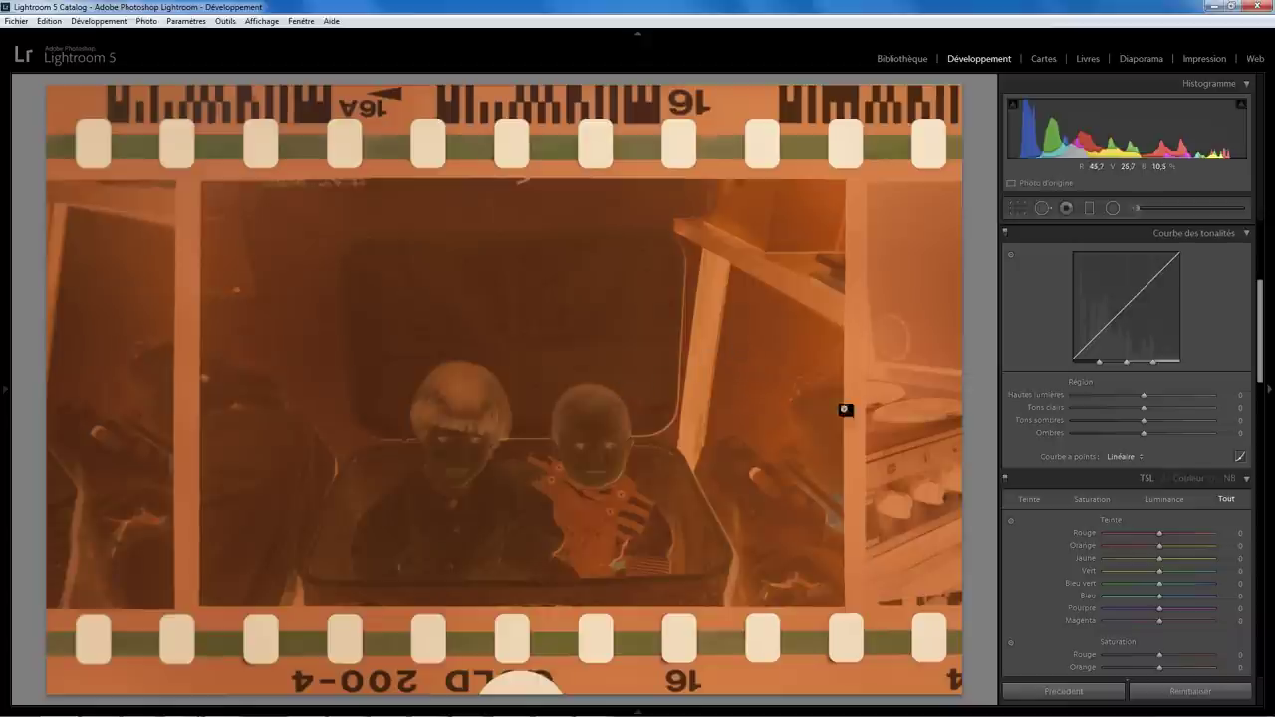
Invert the RVB point curve: black point dragged to the top, white point to the bottom
{"action": "left_click", "coordinate": [1240, 456]}
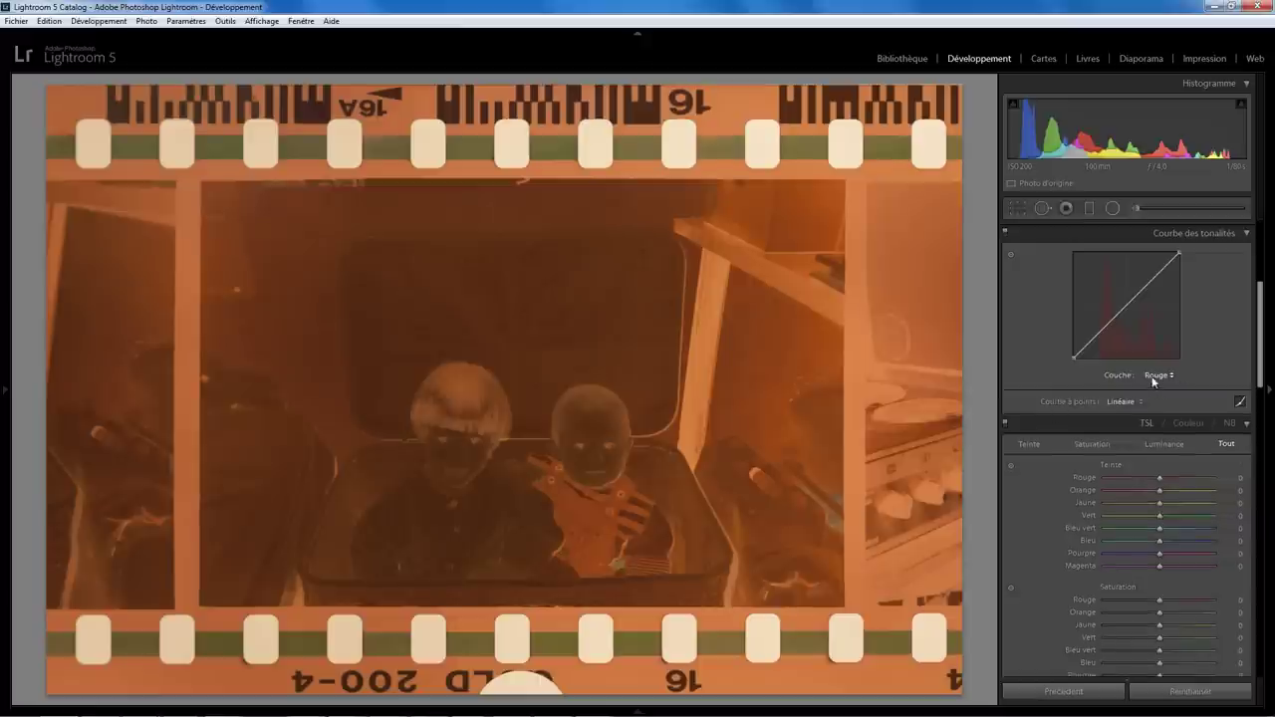
{"action": "left_click", "coordinate": [1155, 376]}
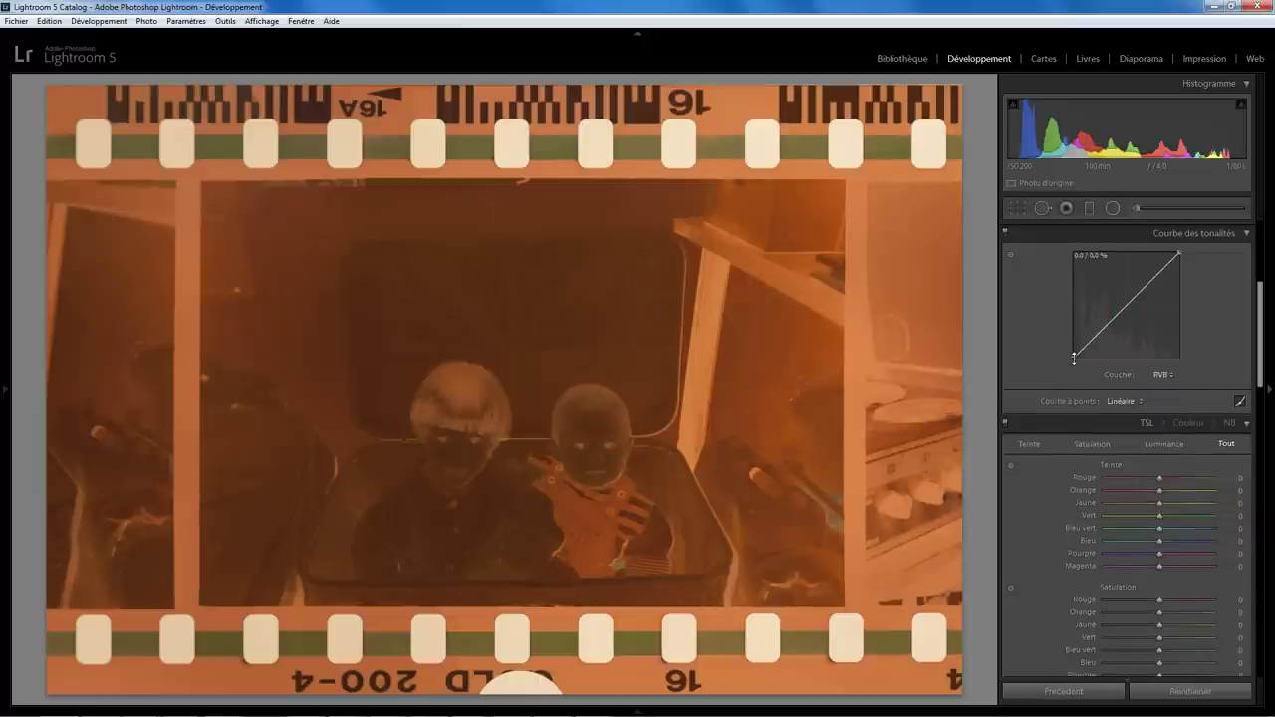
{"action": "left_click_drag", "start_coordinate": [1073, 357], "coordinate": [1063, 297]}
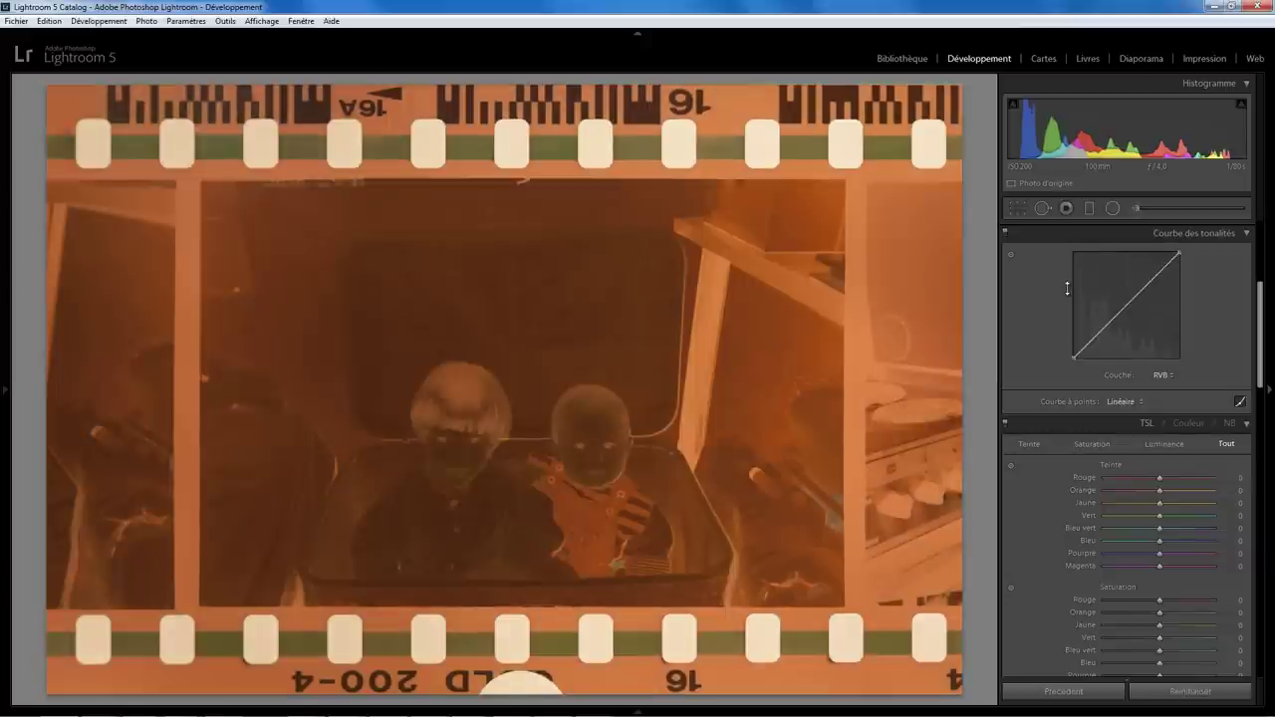
{"action": "left_click_drag", "start_coordinate": [1073, 357], "coordinate": [1074, 314]}
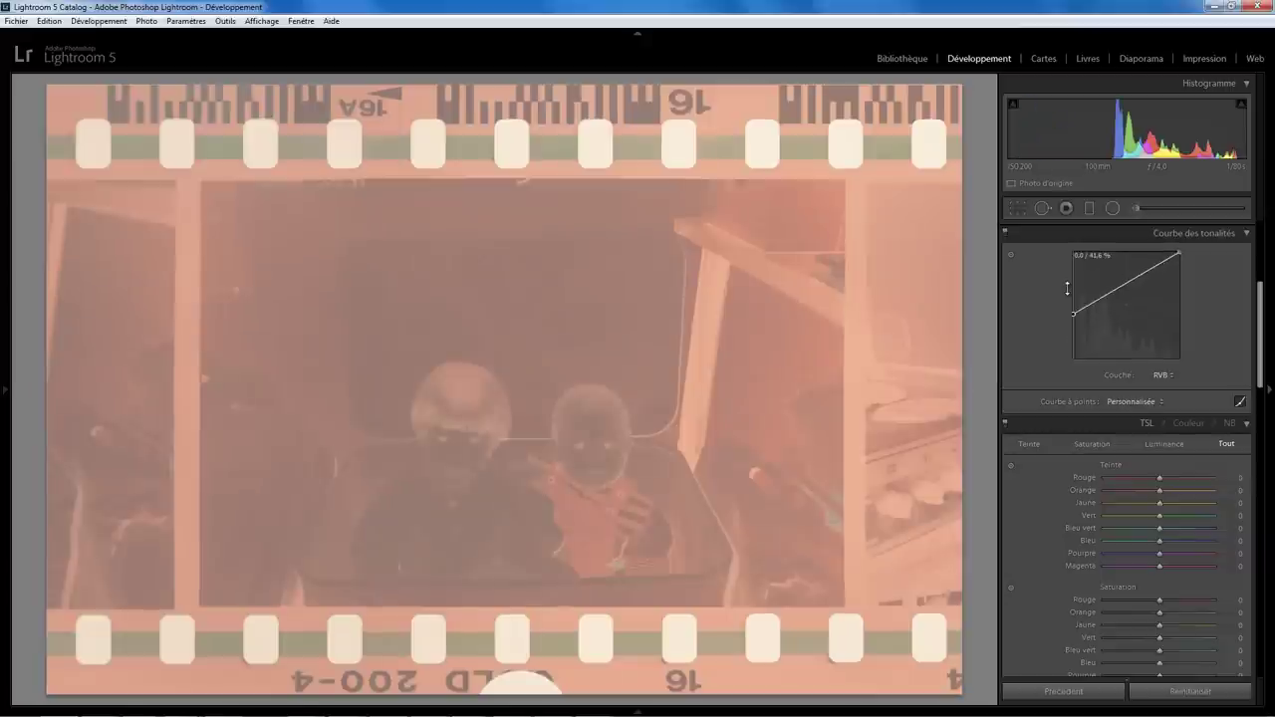
{"action": "left_click_drag", "start_coordinate": [1179, 254], "coordinate": [1181, 349]}
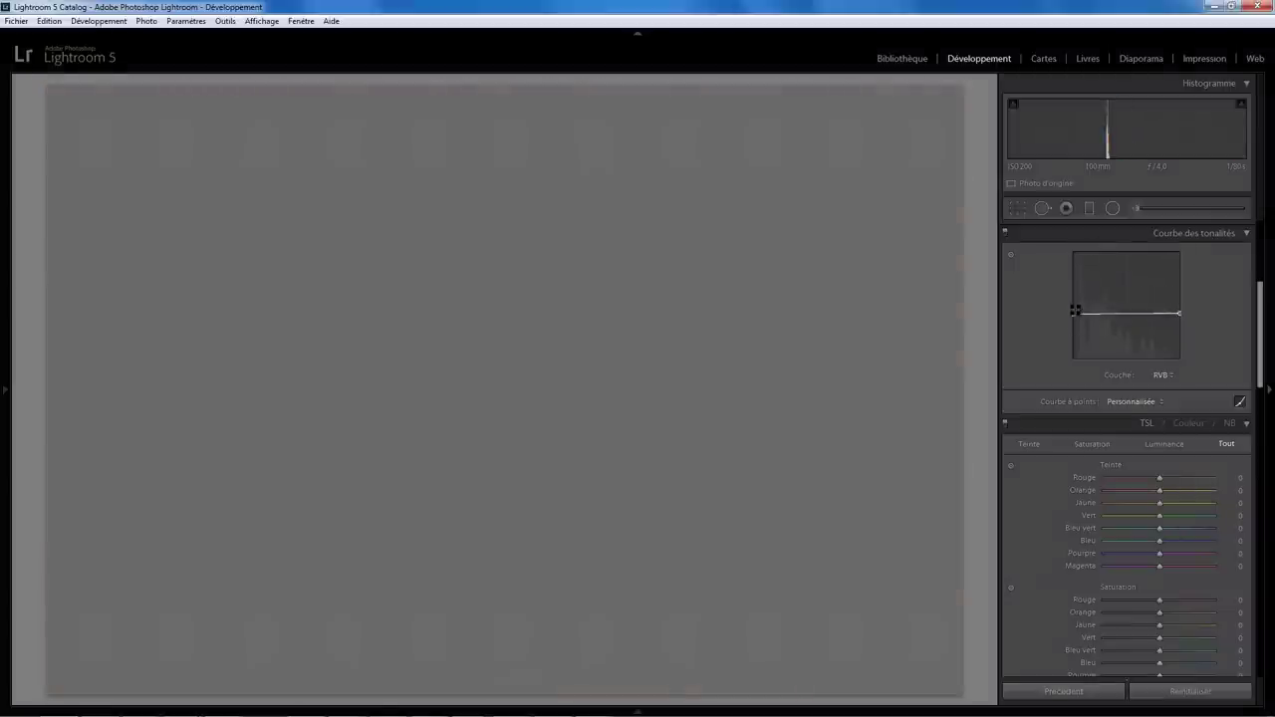
{"action": "left_click_drag", "start_coordinate": [1073, 315], "coordinate": [1069, 234]}
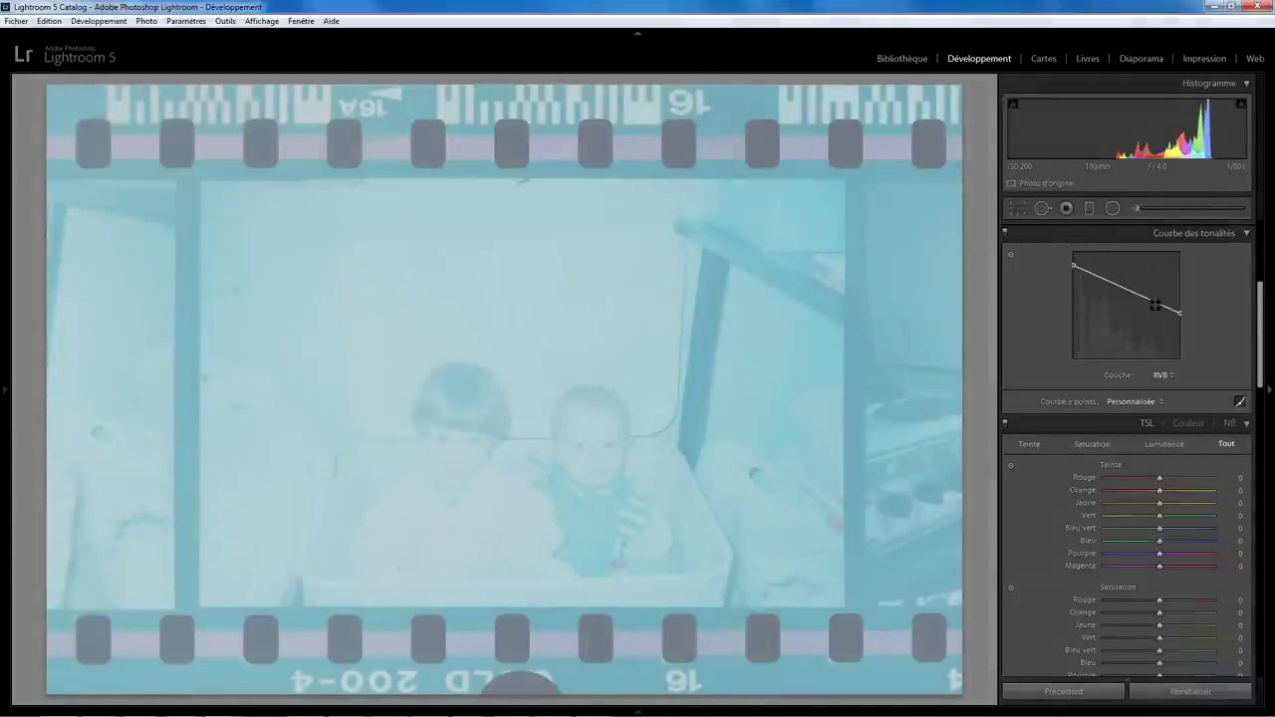
{"action": "left_click_drag", "start_coordinate": [1180, 314], "coordinate": [1184, 387]}
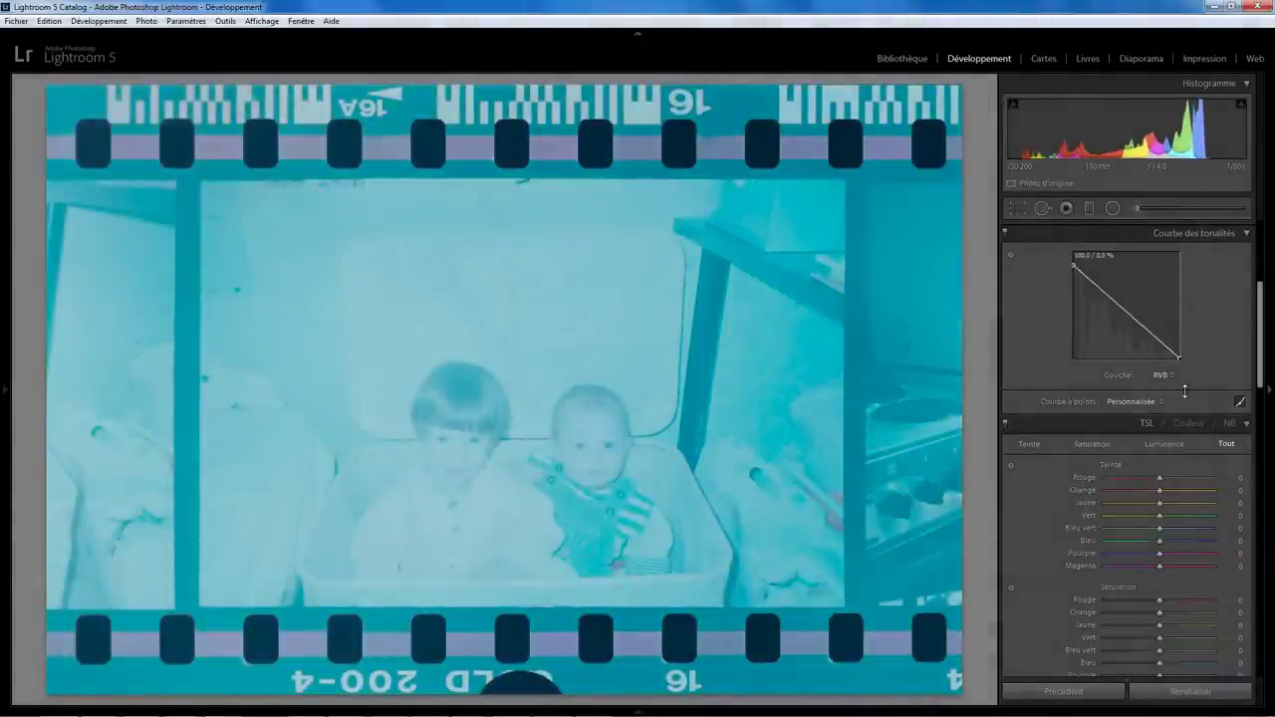
{"action": "left_click_drag", "start_coordinate": [1074, 265], "coordinate": [1069, 242]}
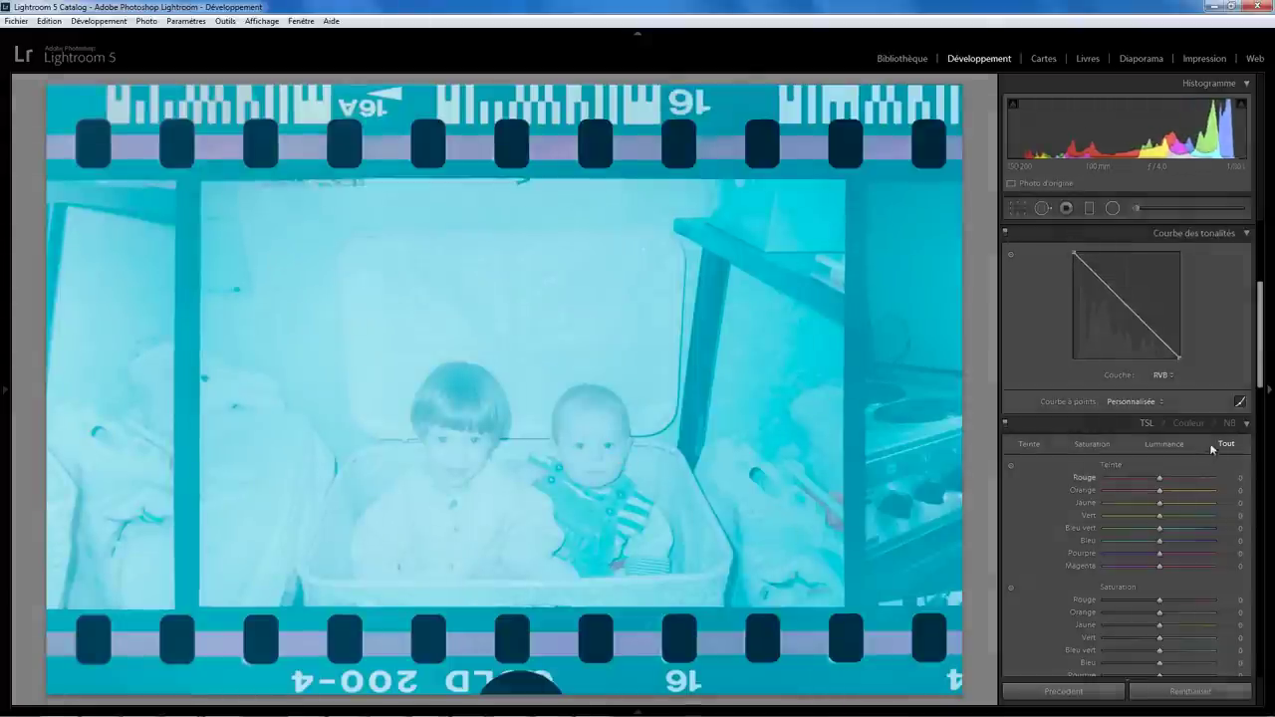
{"action": "left_click_drag", "start_coordinate": [1263, 323], "coordinate": [1263, 257]}
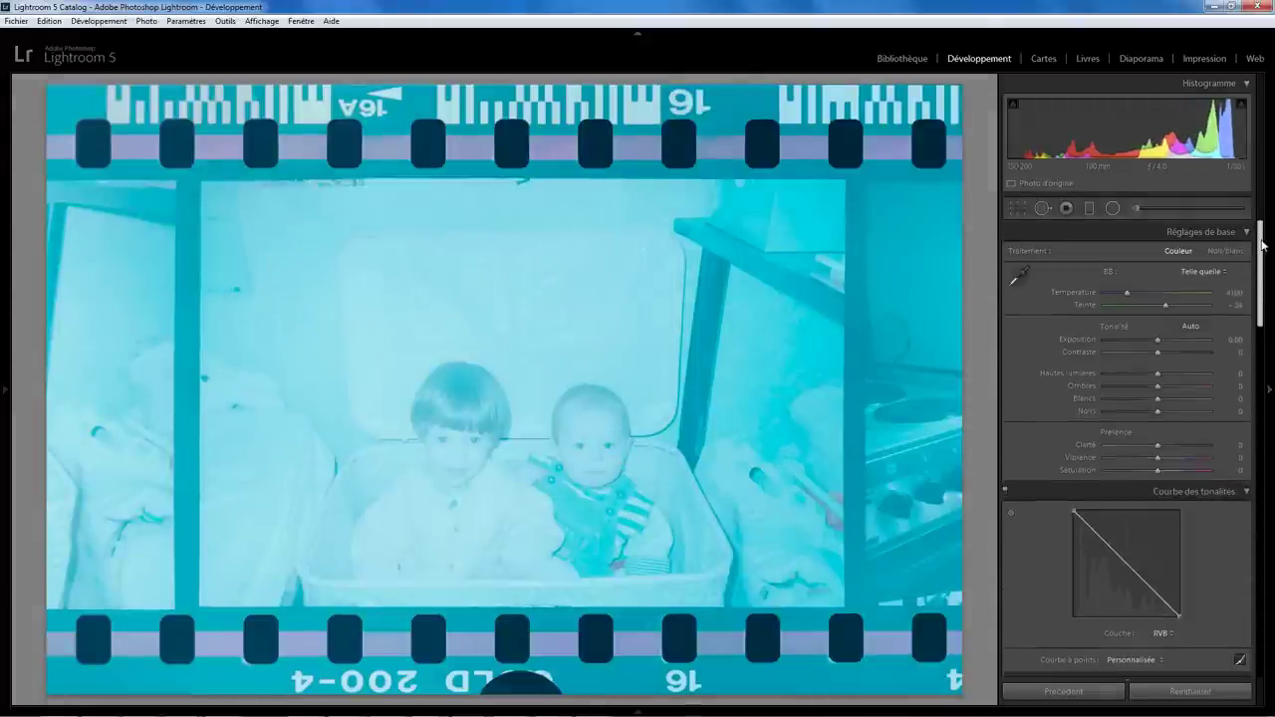
Sample the white basket with the WB eyedropper, giving Temperature 2100 and Tint -3
{"action": "left_click", "coordinate": [1021, 273]}
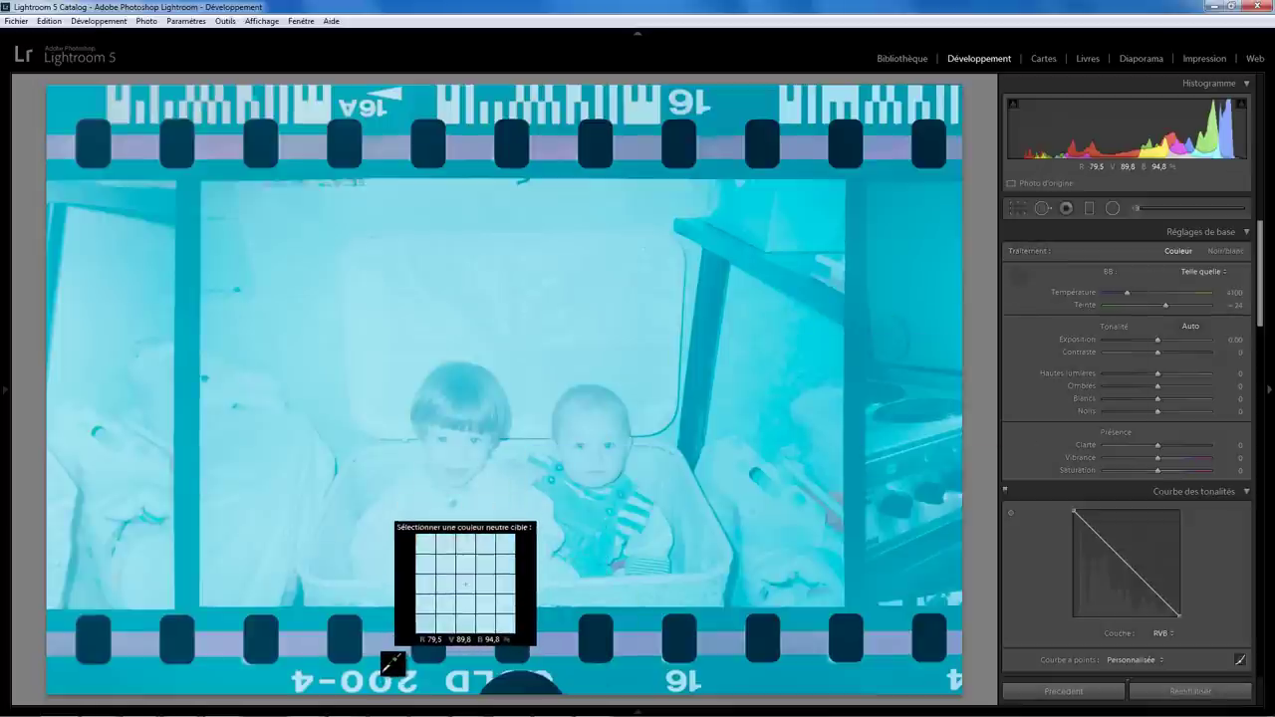
{"action": "left_click", "coordinate": [387, 669]}
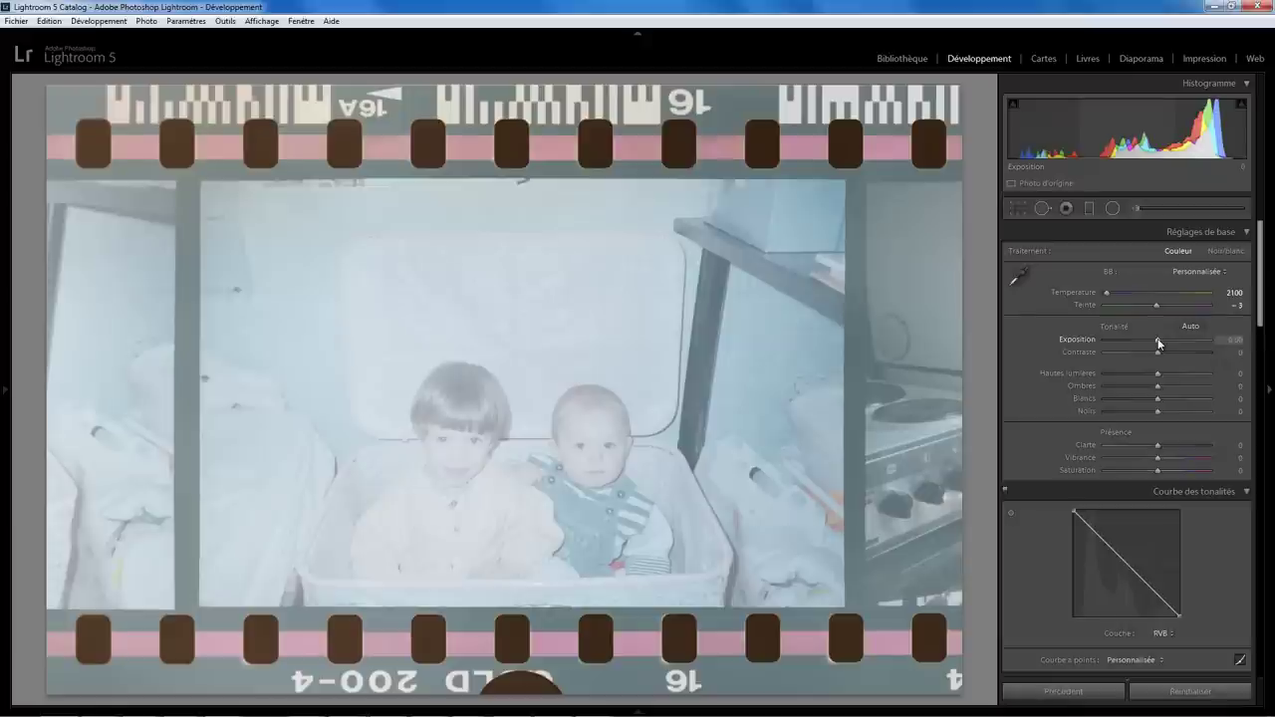
Set Exposure +1.62, Clarity +21 and Saturation +26 in Réglages de base
{"action": "left_click_drag", "start_coordinate": [1158, 342], "coordinate": [1176, 344]}
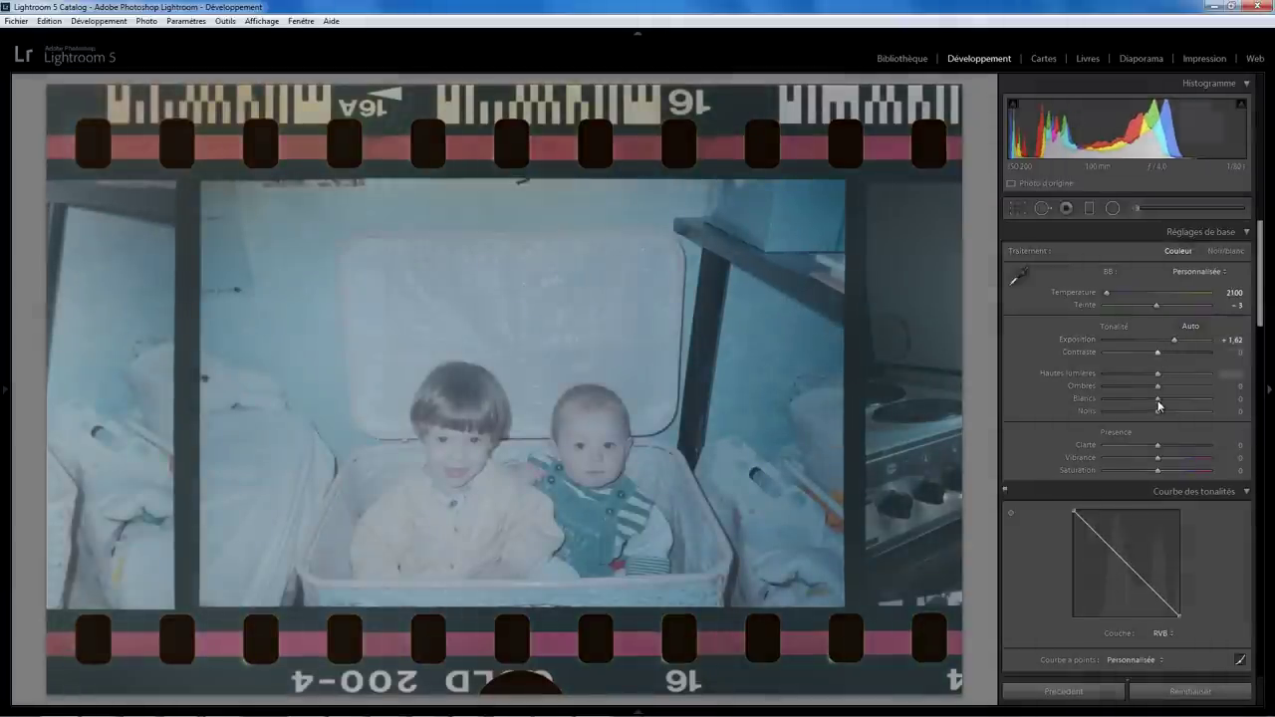
{"action": "left_click_drag", "start_coordinate": [1160, 449], "coordinate": [1171, 449]}
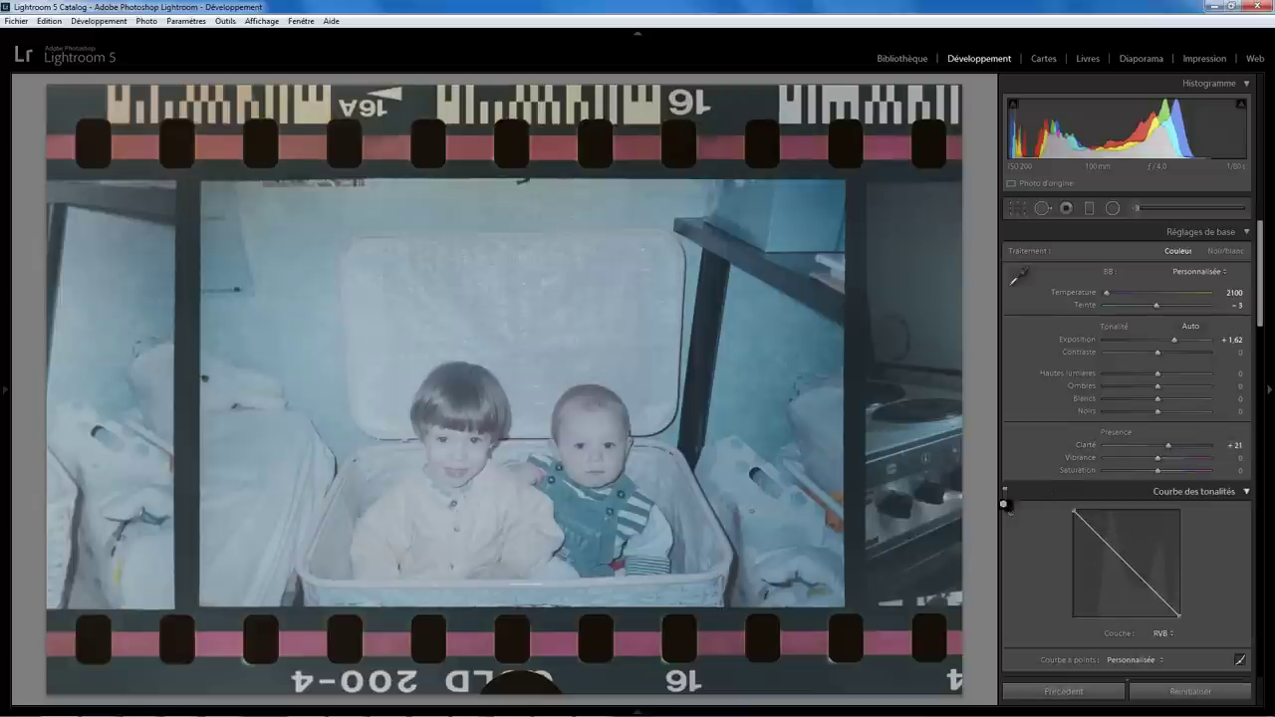
{"action": "left_click_drag", "start_coordinate": [1157, 471], "coordinate": [1170, 470]}
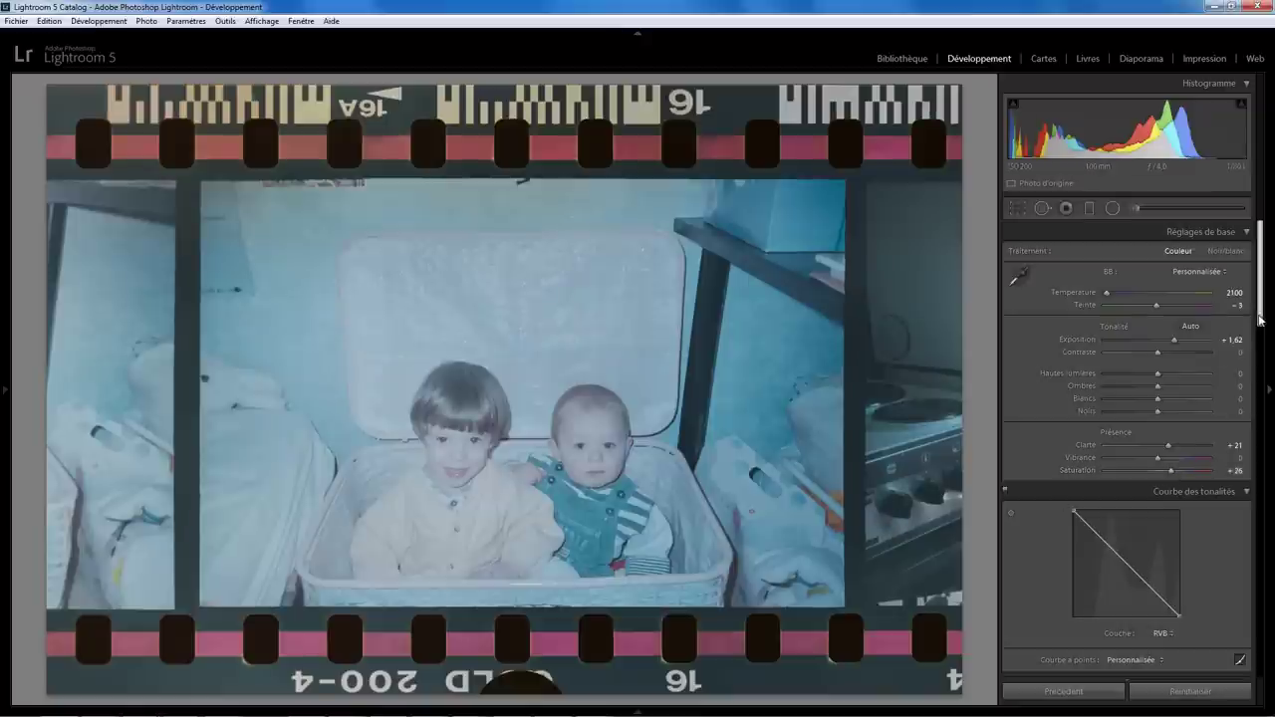
{"action": "scroll", "coordinate": [1260, 338], "scroll_direction": "down", "scroll_amount": 1}
{"action": "left_click_drag", "start_coordinate": [1259, 338], "coordinate": [1259, 359]}
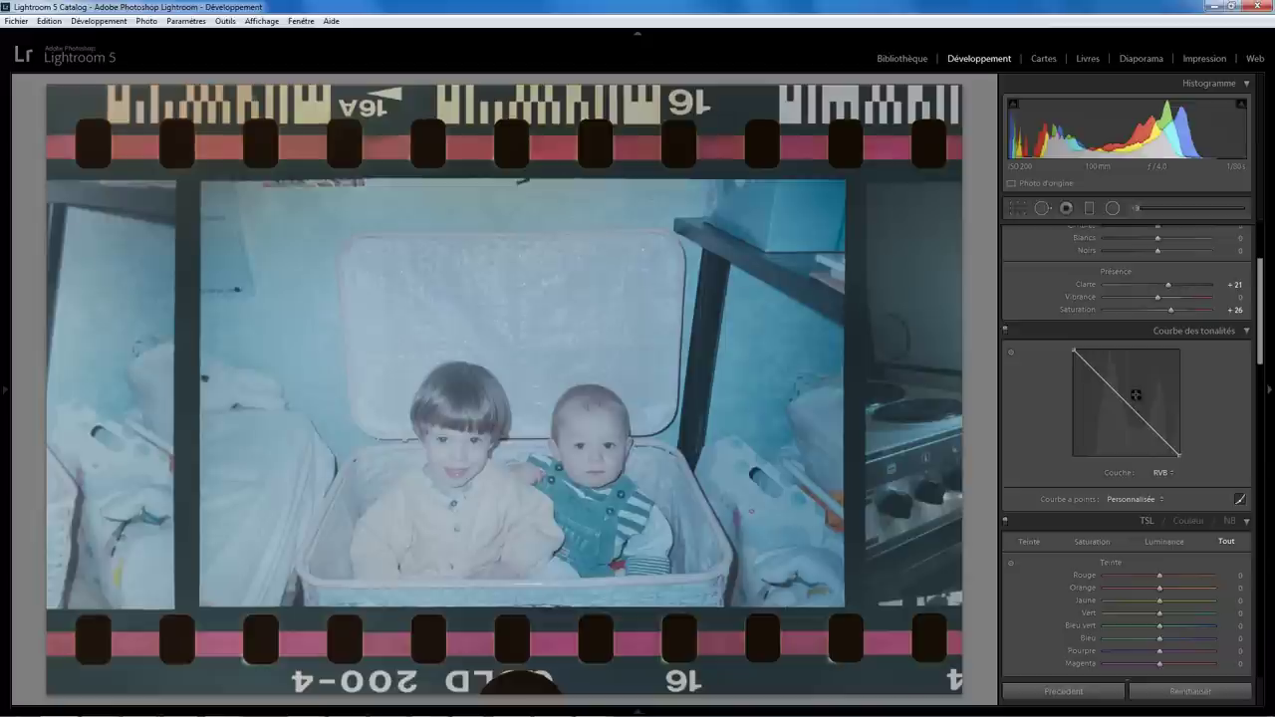
{"action": "left_click_drag", "start_coordinate": [1259, 341], "coordinate": [1260, 301]}
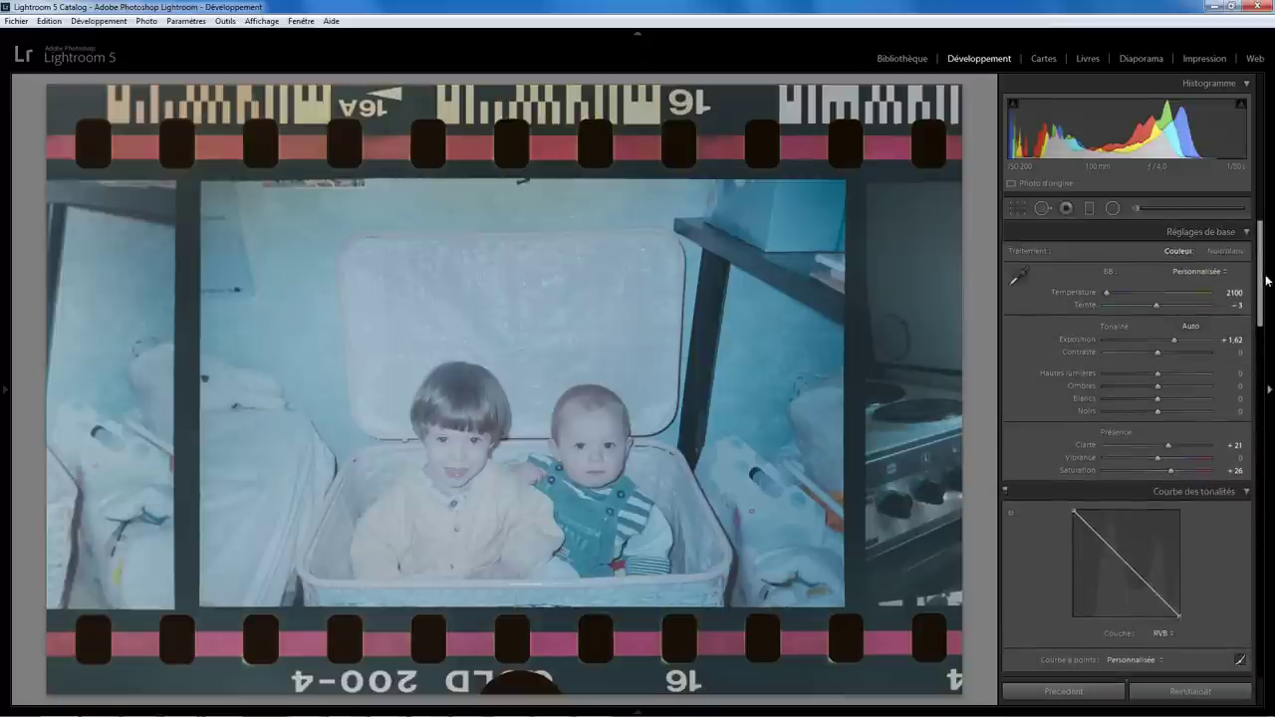
{"action": "left_click_drag", "start_coordinate": [1261, 288], "coordinate": [1260, 319]}
{"action": "scroll", "coordinate": [1260, 319], "scroll_direction": "down", "scroll_amount": 1}
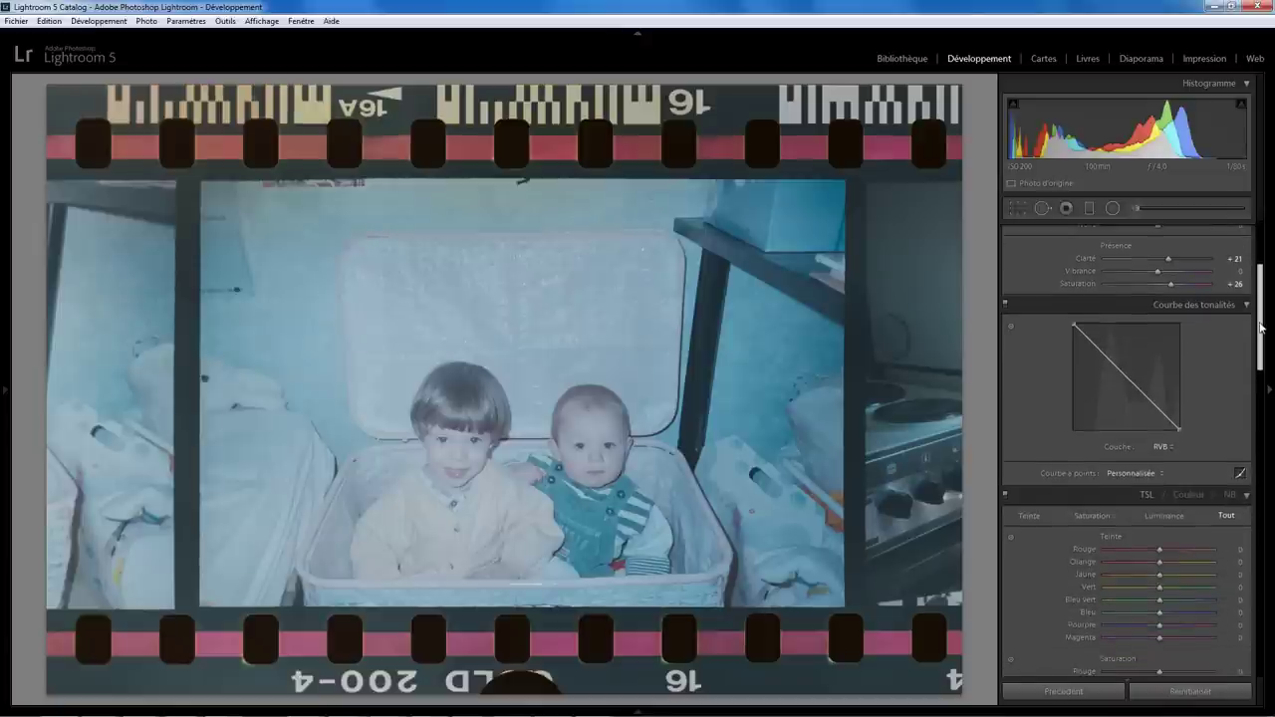
{"action": "scroll", "coordinate": [1261, 324], "scroll_direction": "down", "scroll_amount": 2}
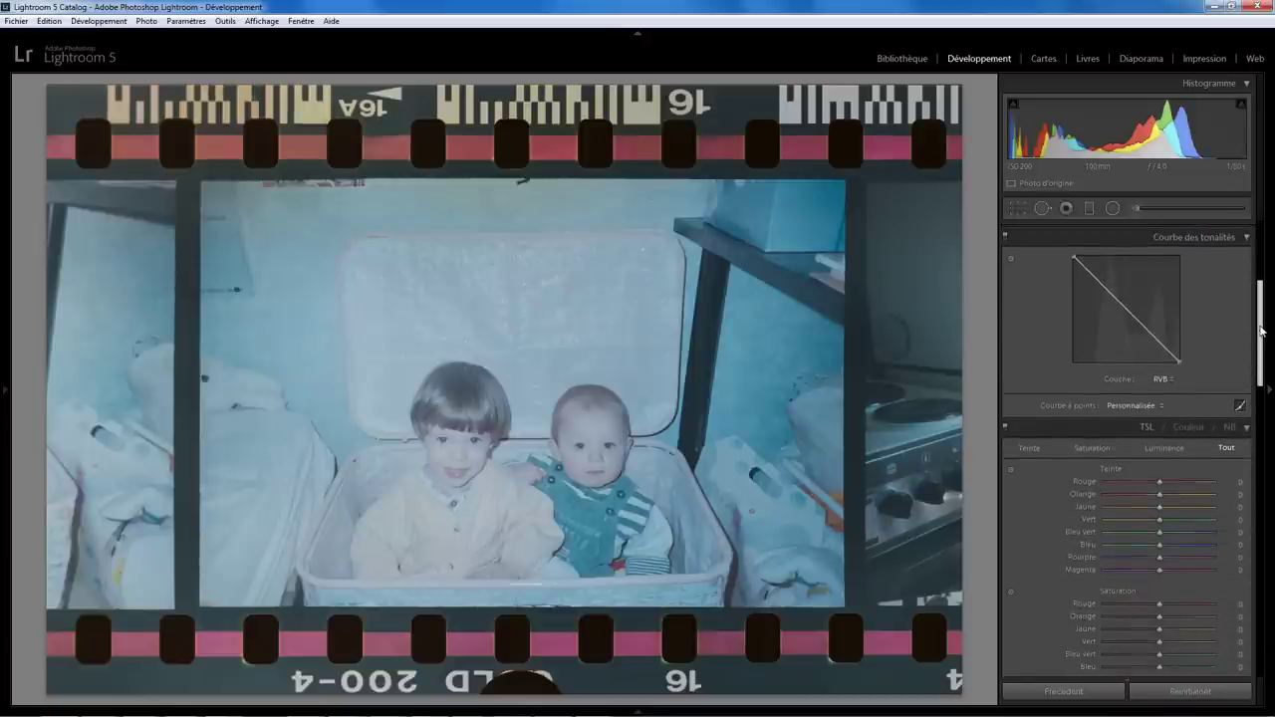
{"action": "scroll", "coordinate": [1261, 324], "scroll_direction": "down", "scroll_amount": 1}
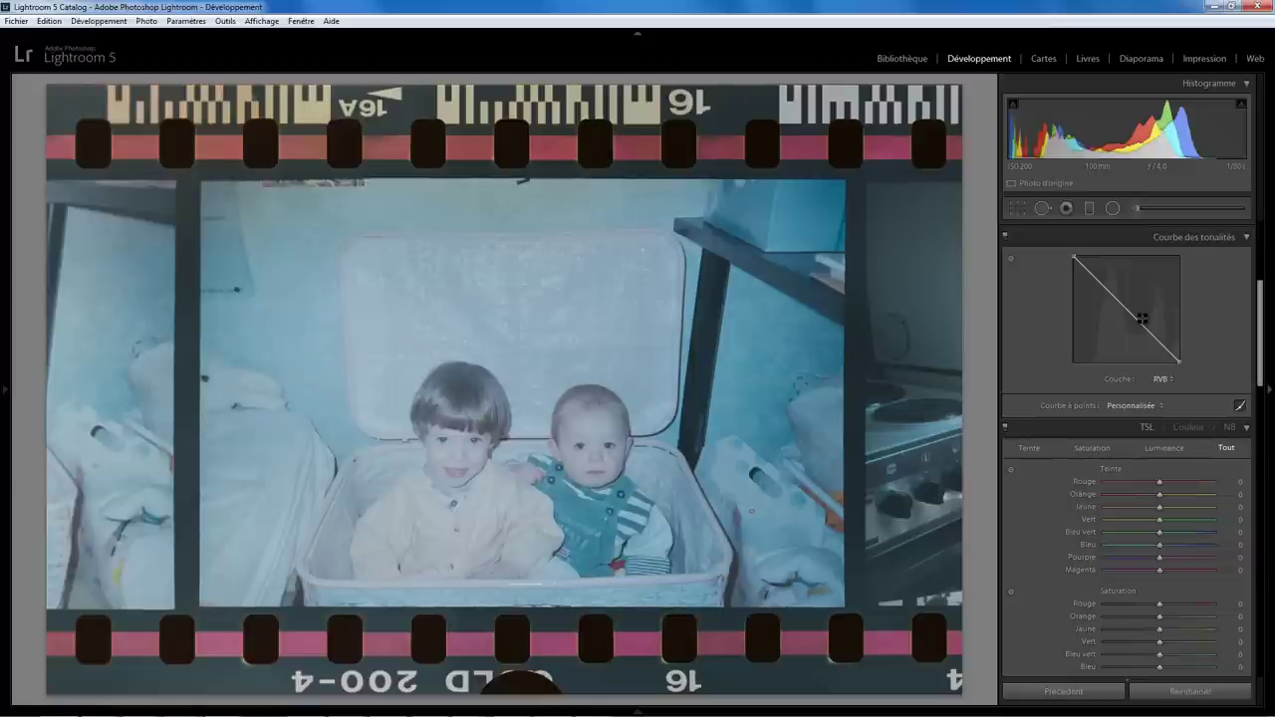